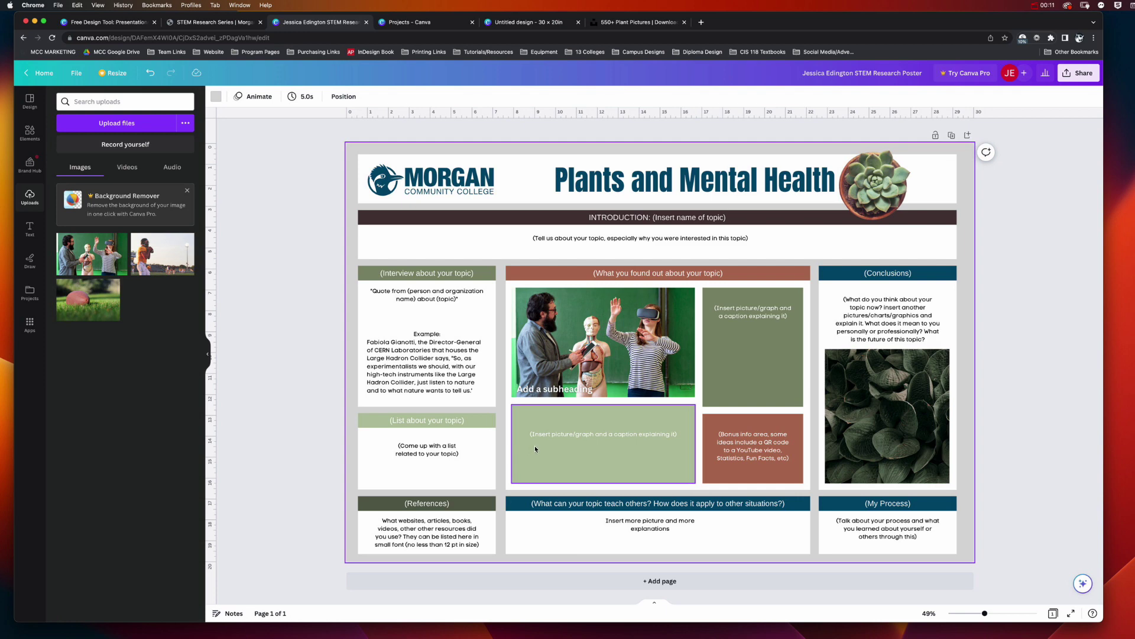
- Clear the plant photo search in Elements and show all Lines & Shapes
left_click(32, 137)
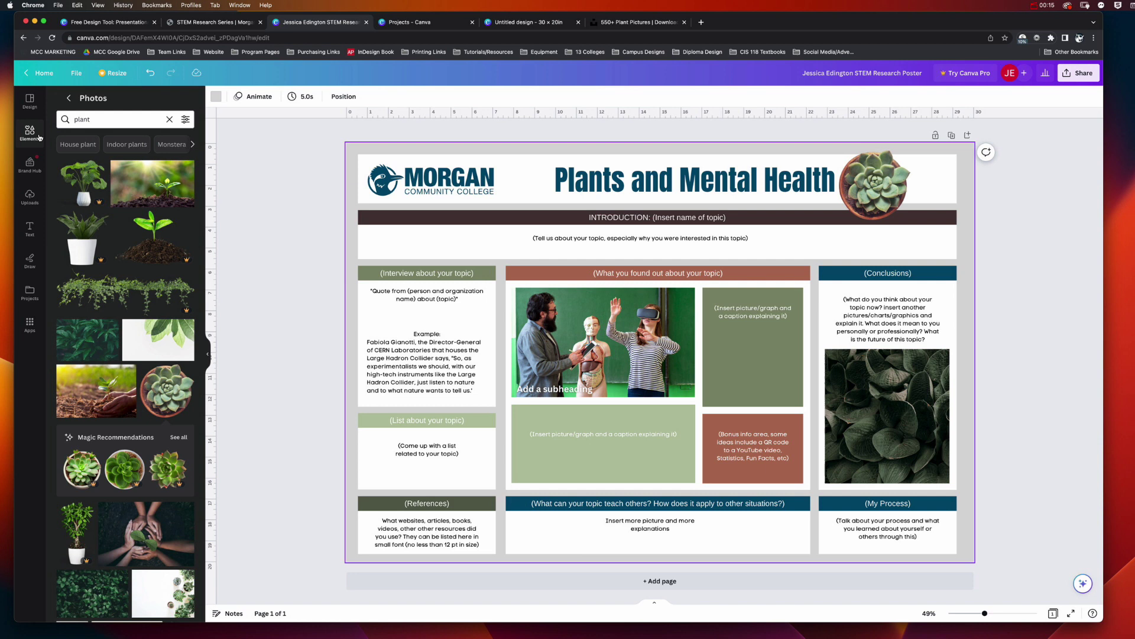
left_click(69, 98)
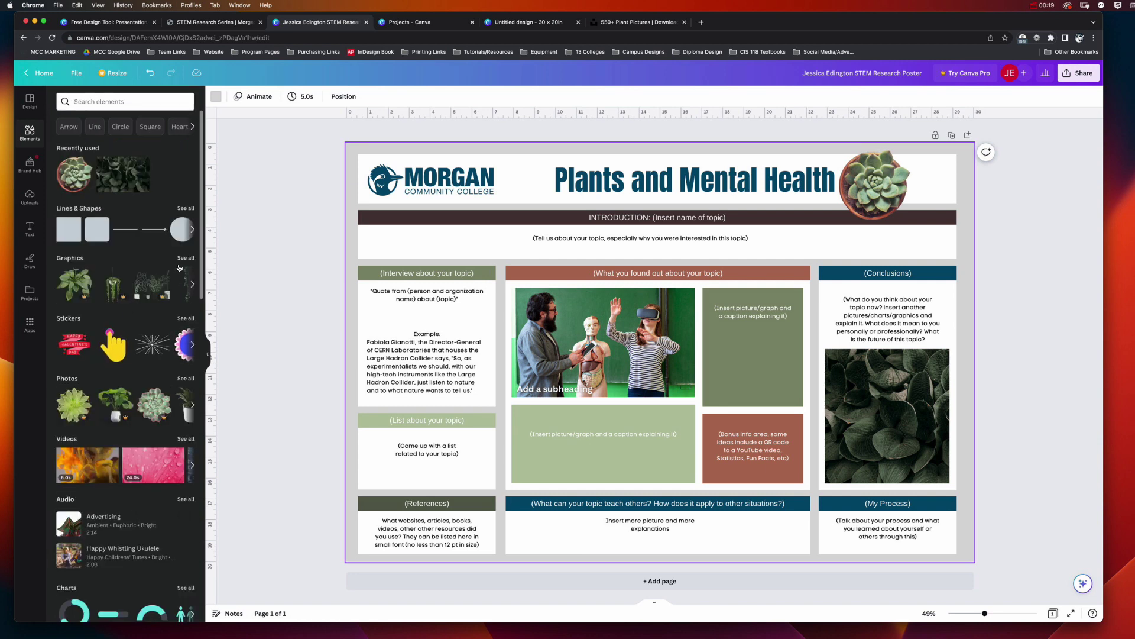
left_click(185, 209)
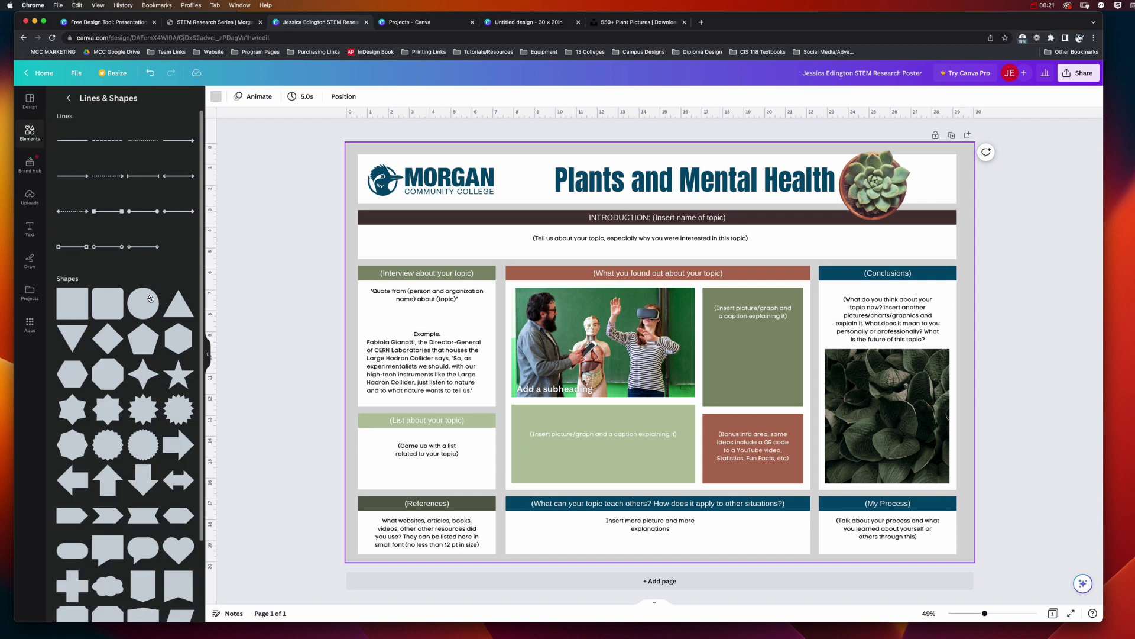
scroll(149, 299, "down", 3)
scroll(149, 299, "up", 3)
- Add a straight line angled into the caption box, coloured white, solid, weight 13
left_click(100, 185)
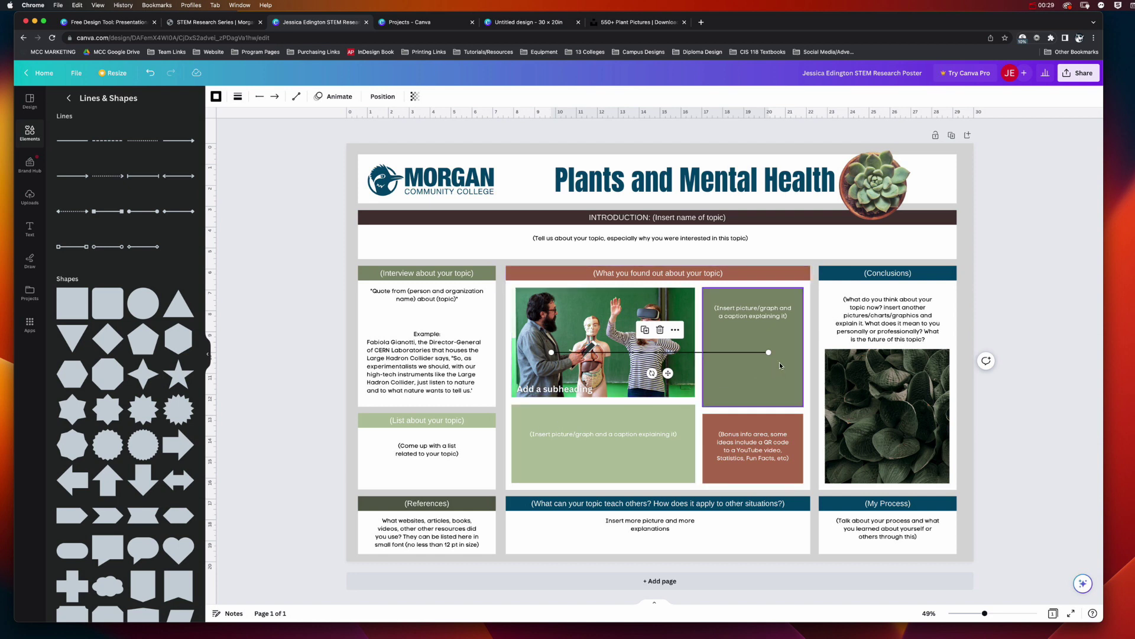
left_click_drag(768, 353, 577, 468)
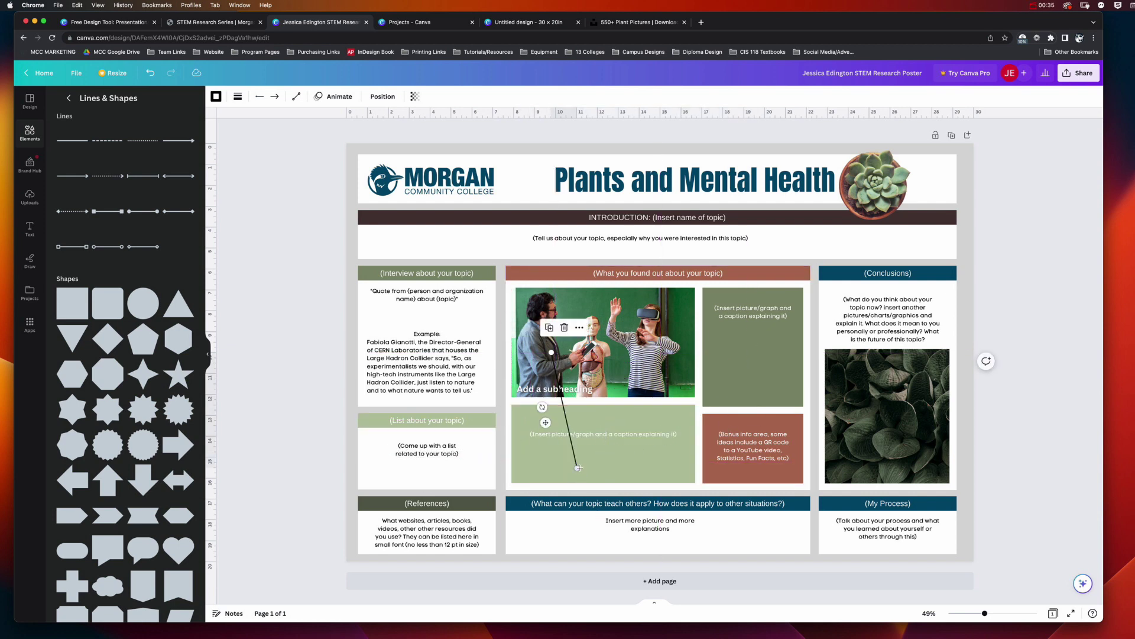
left_click(217, 101)
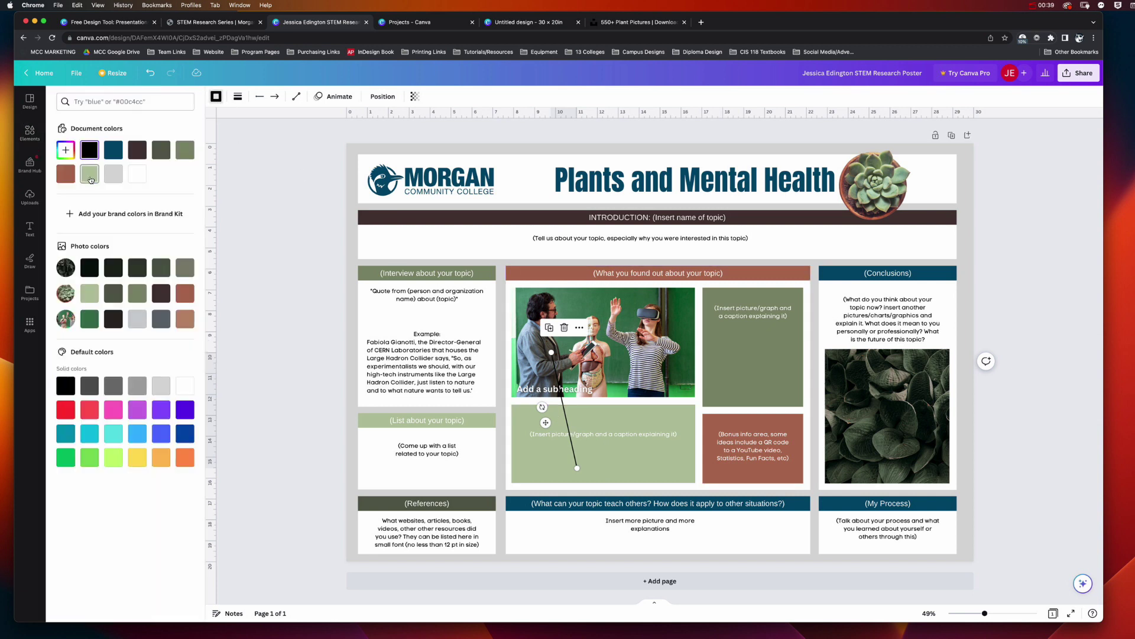
left_click(139, 177)
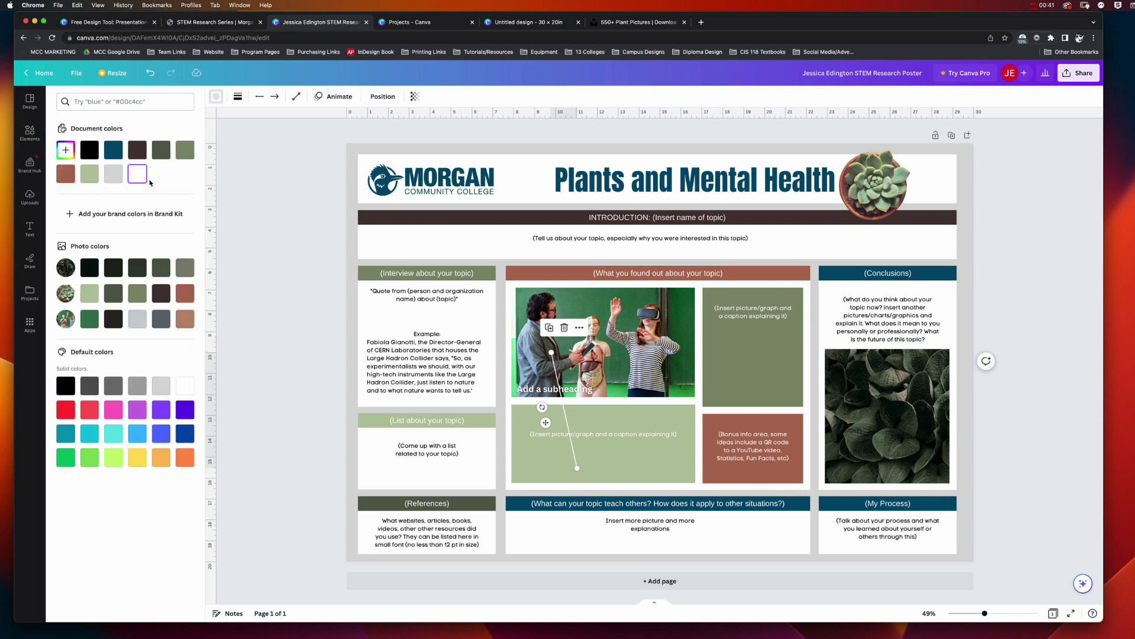
left_click(238, 97)
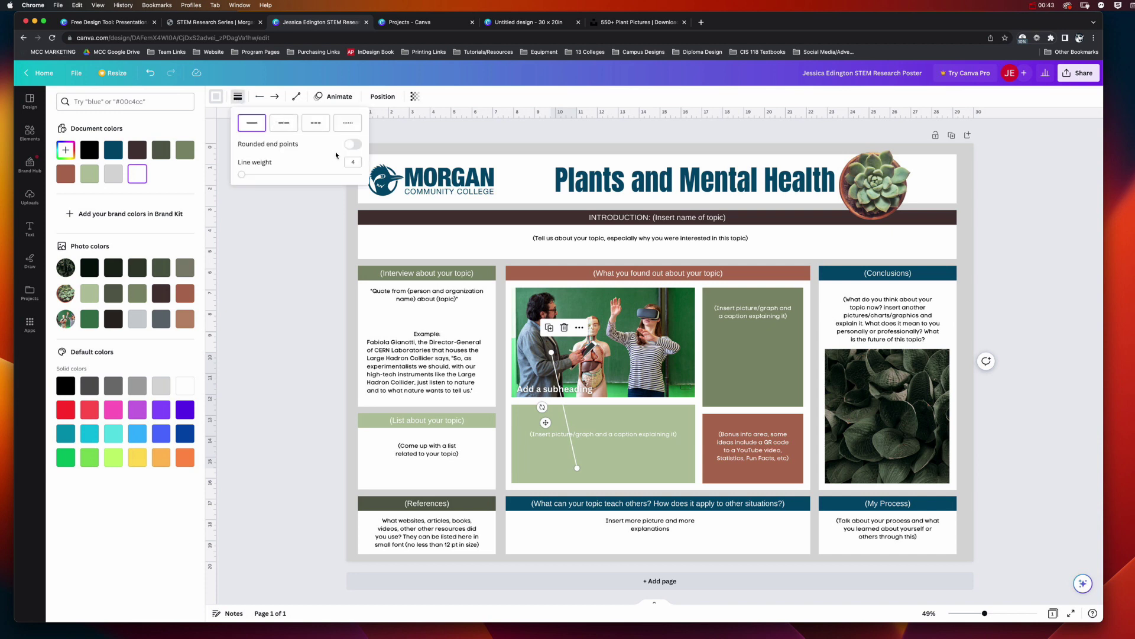
left_click_drag(244, 176, 253, 178)
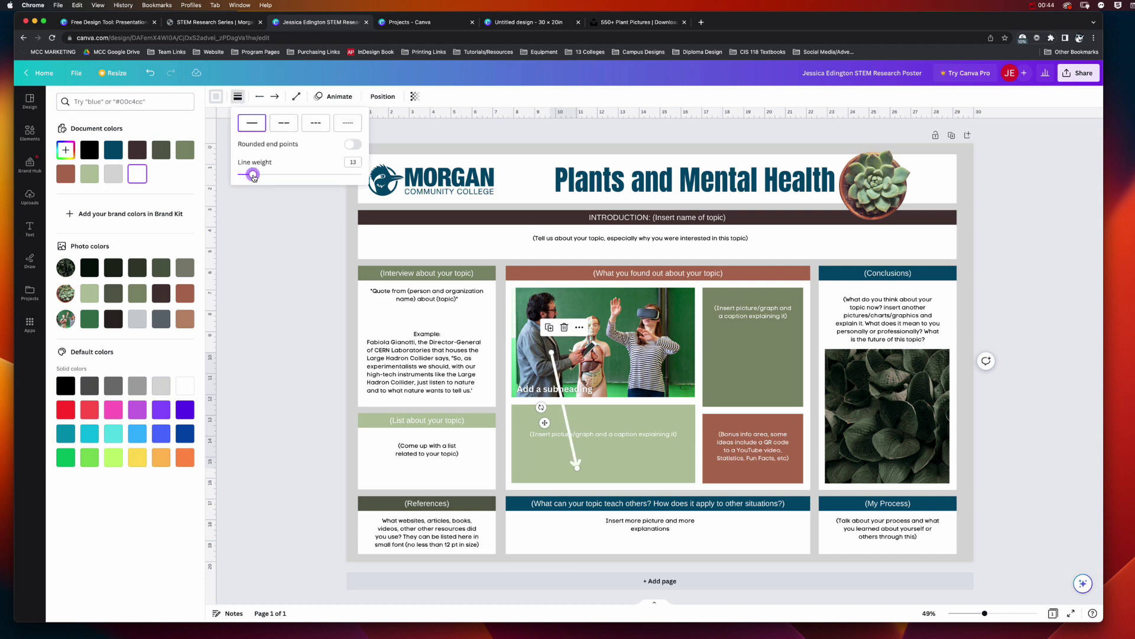
left_click(285, 126)
left_click(261, 126)
- Give the line a bar start cap and a filled arrowhead end cap
left_click(259, 99)
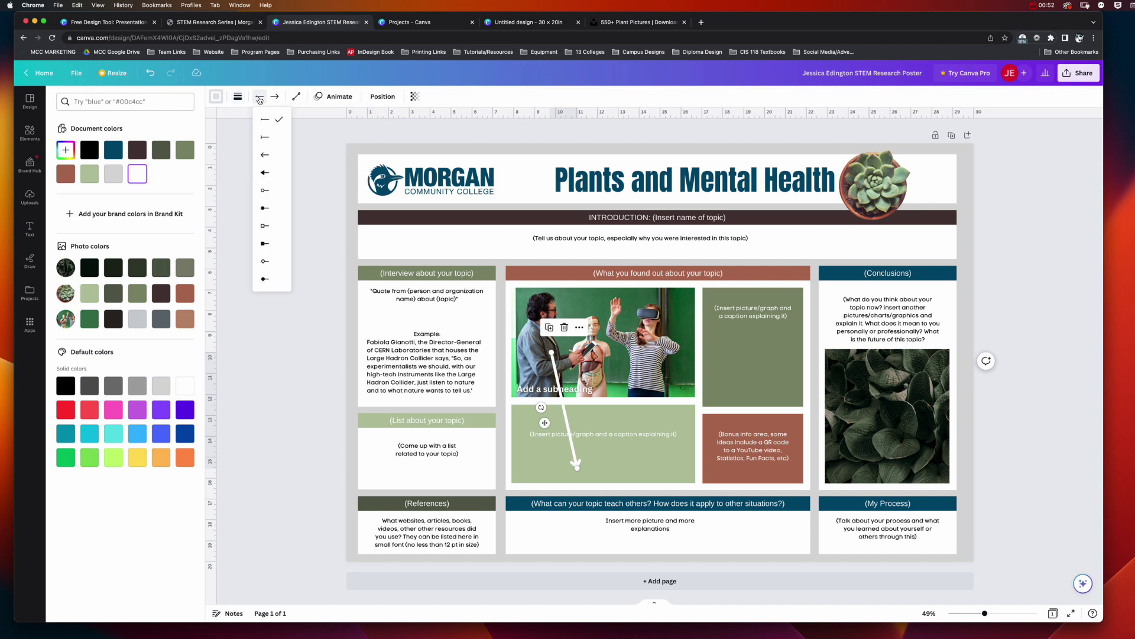
left_click(266, 139)
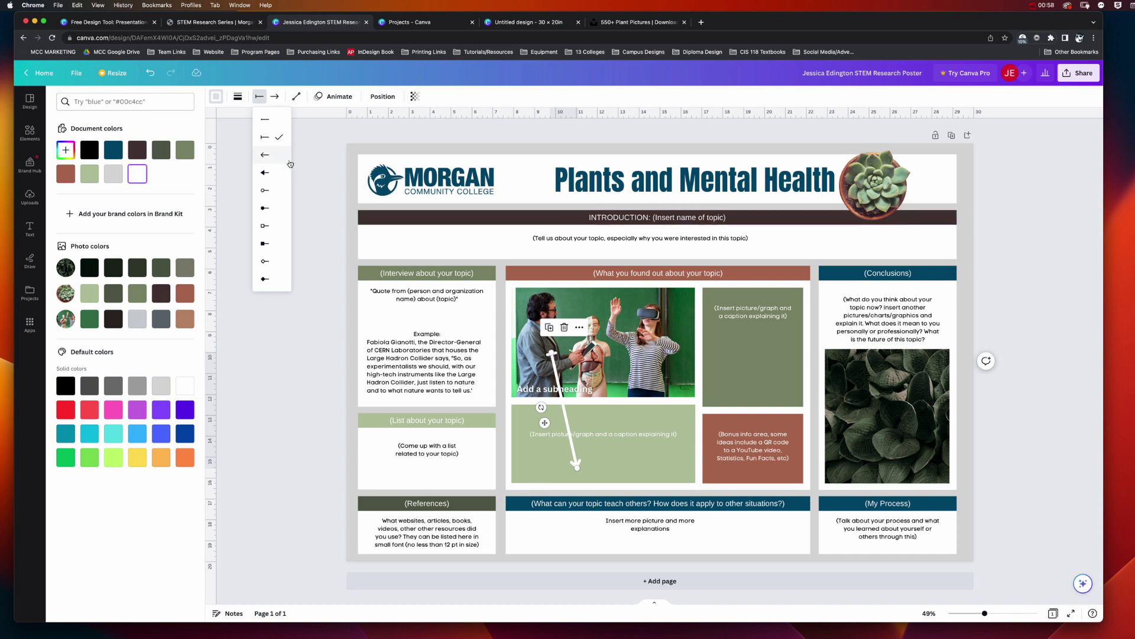
left_click(275, 97)
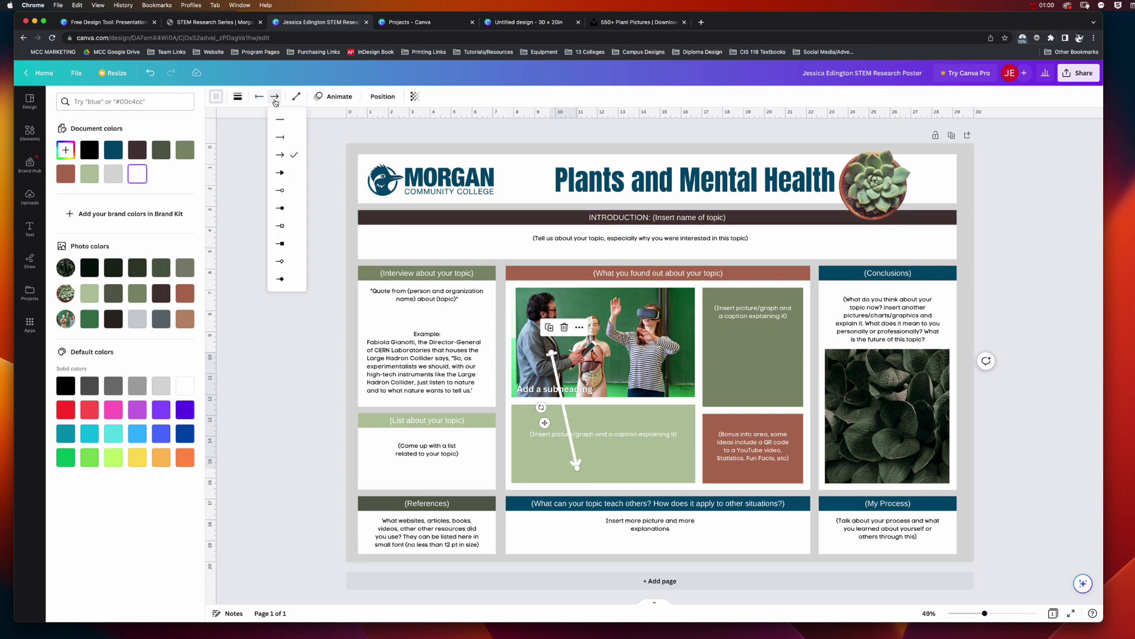
left_click(281, 172)
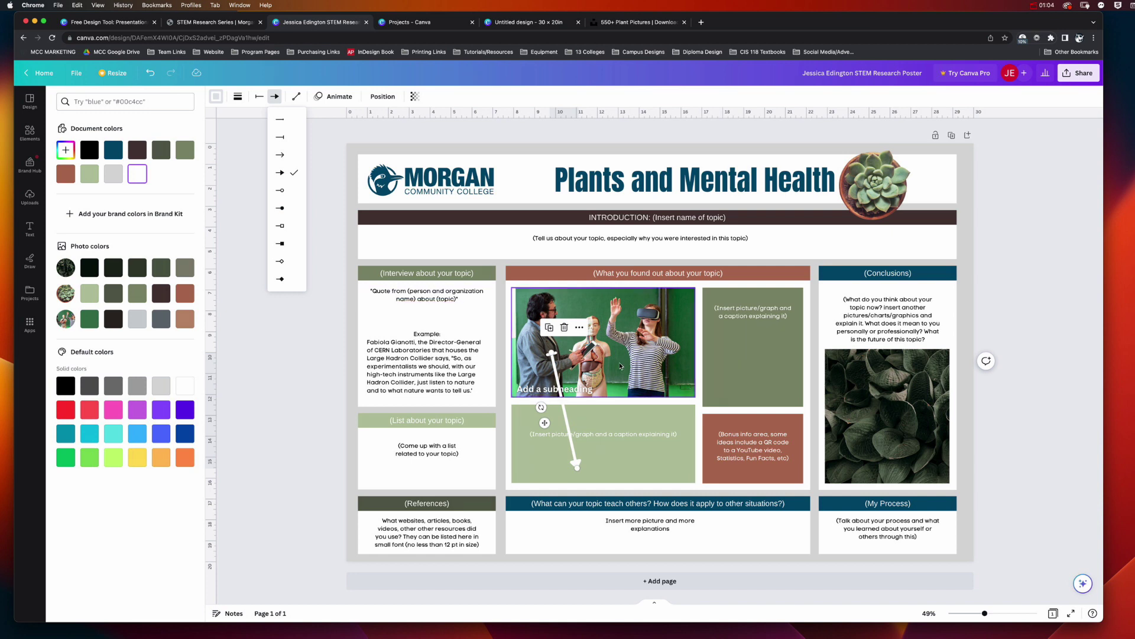
- Reposition the arrow to run straight down the photo's left edge into the caption box
left_click_drag(551, 353, 518, 361)
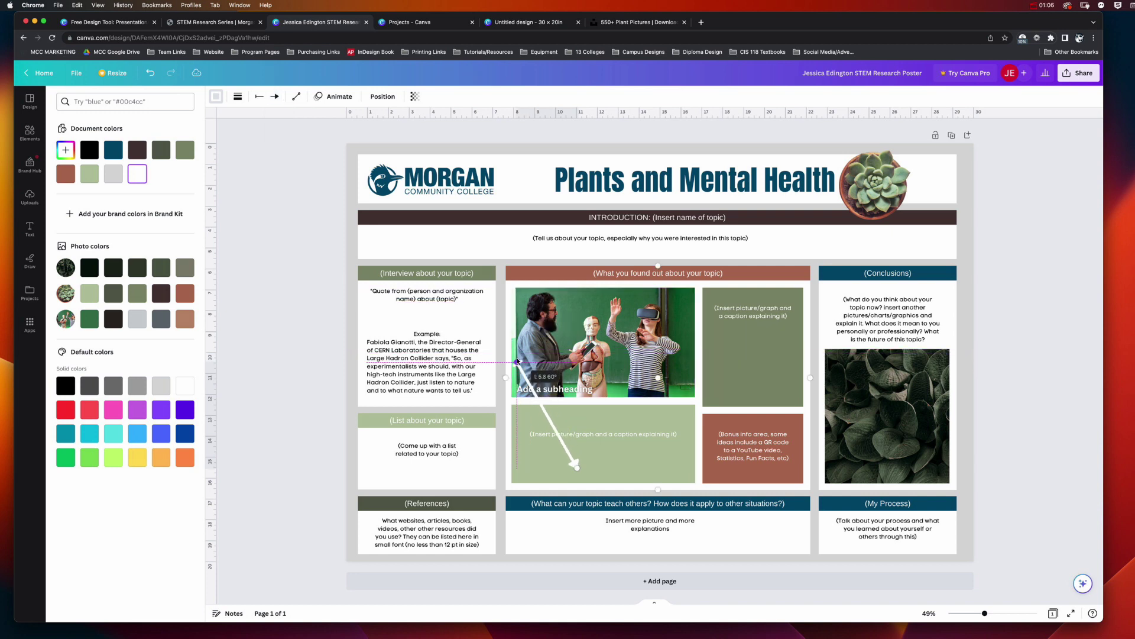
left_click_drag(577, 467, 519, 424)
double_click(555, 393)
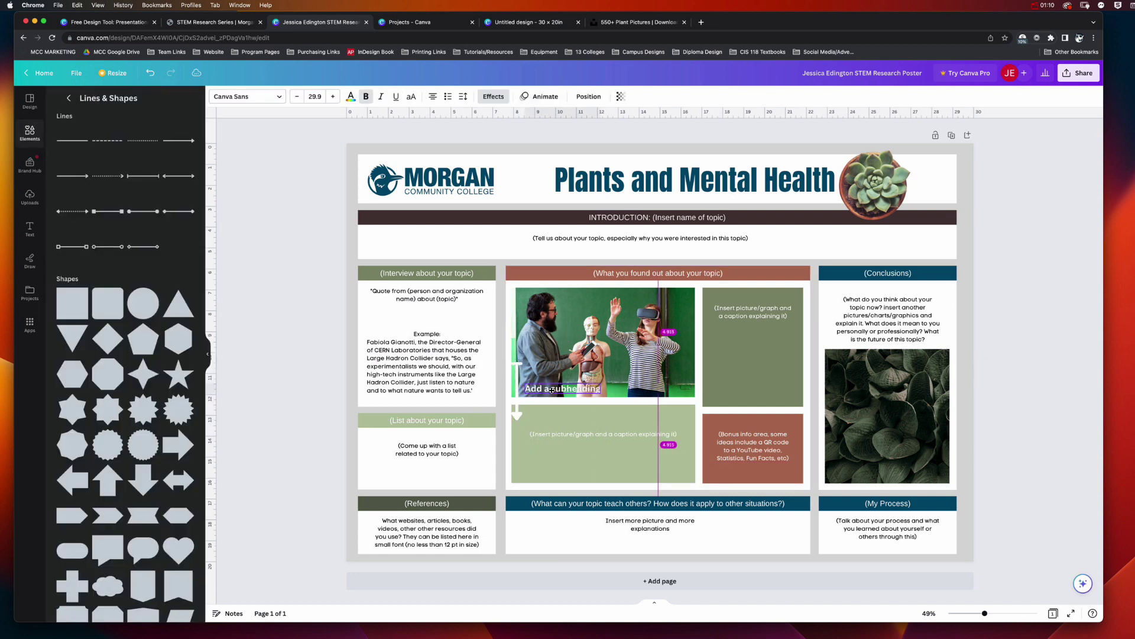
left_click(520, 413)
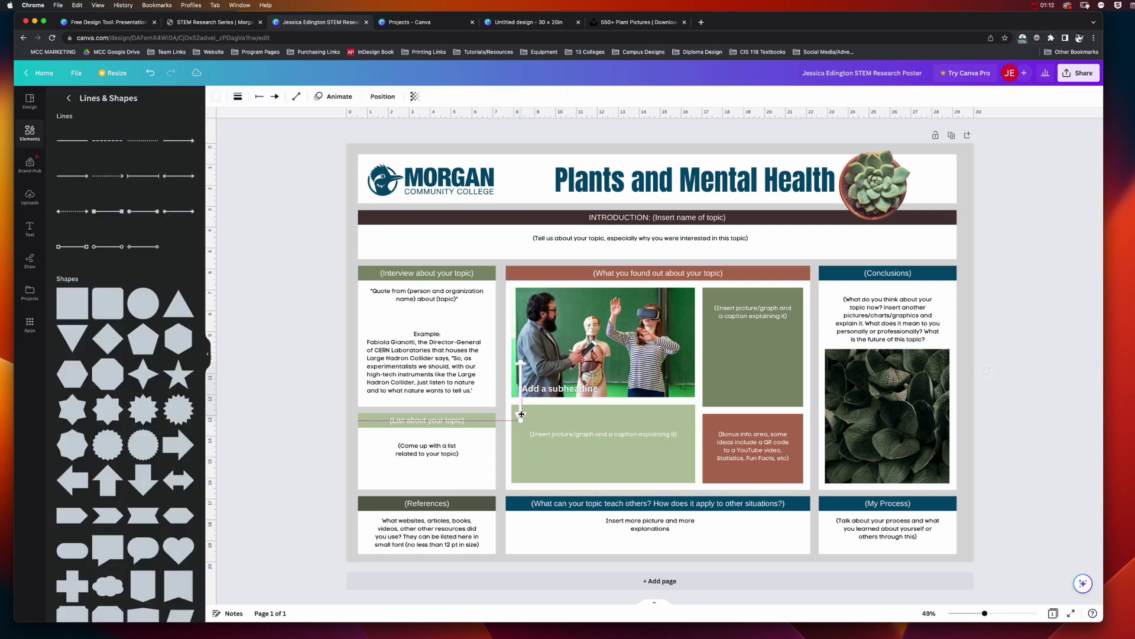
left_click(535, 390)
left_click_drag(535, 390, 540, 389)
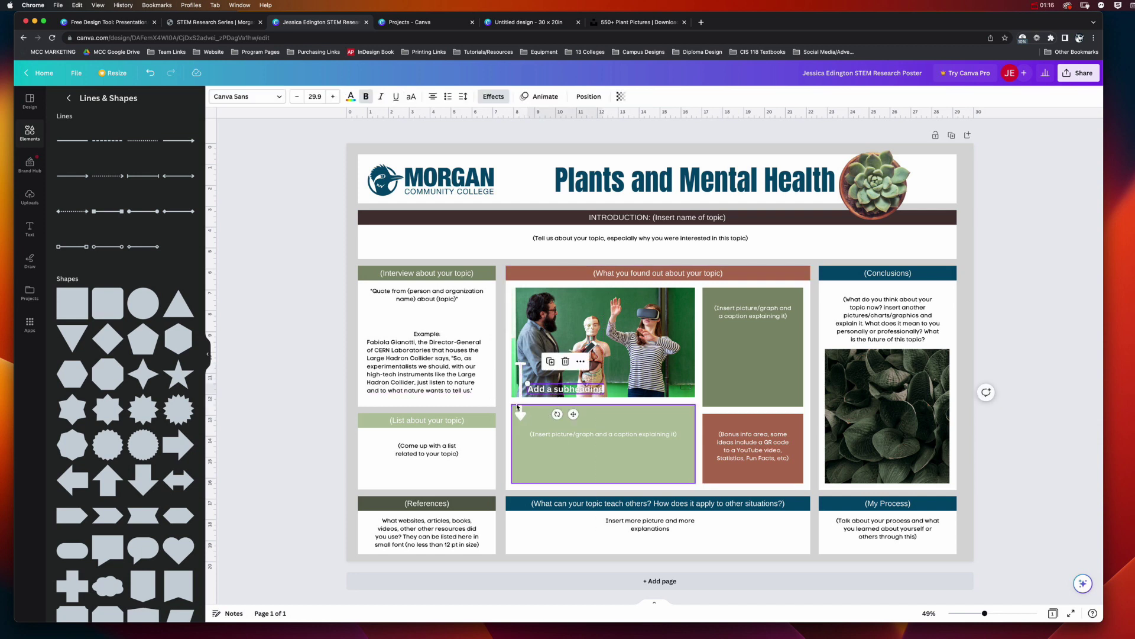
left_click(521, 417)
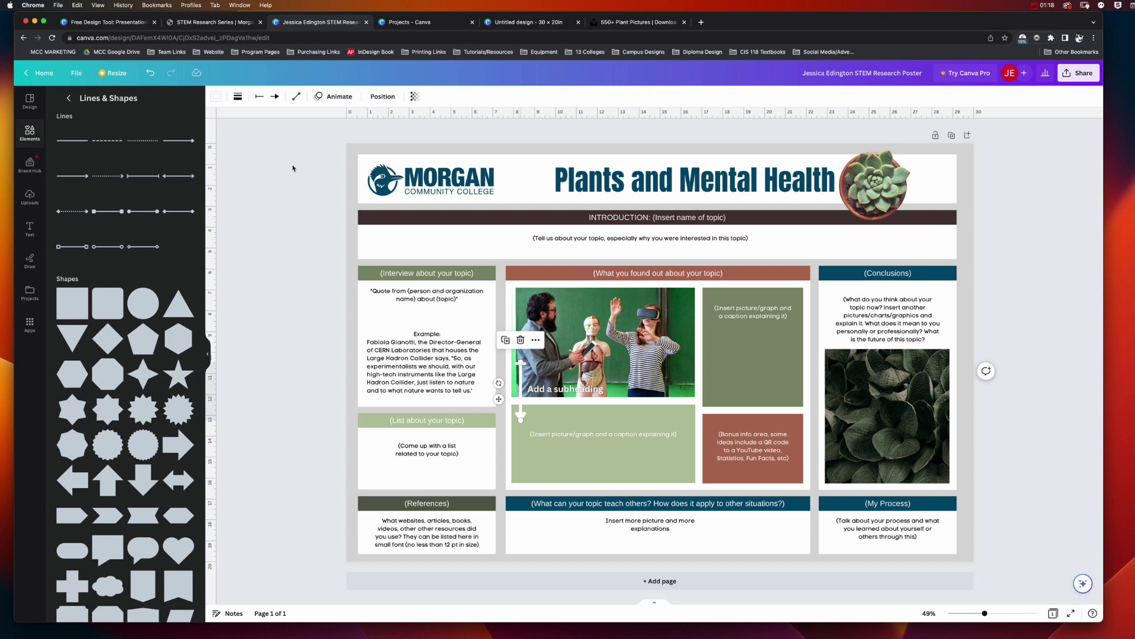
- Recolour the arrow to the dark brown document colour
left_click(237, 96)
left_click(216, 97)
left_click(137, 150)
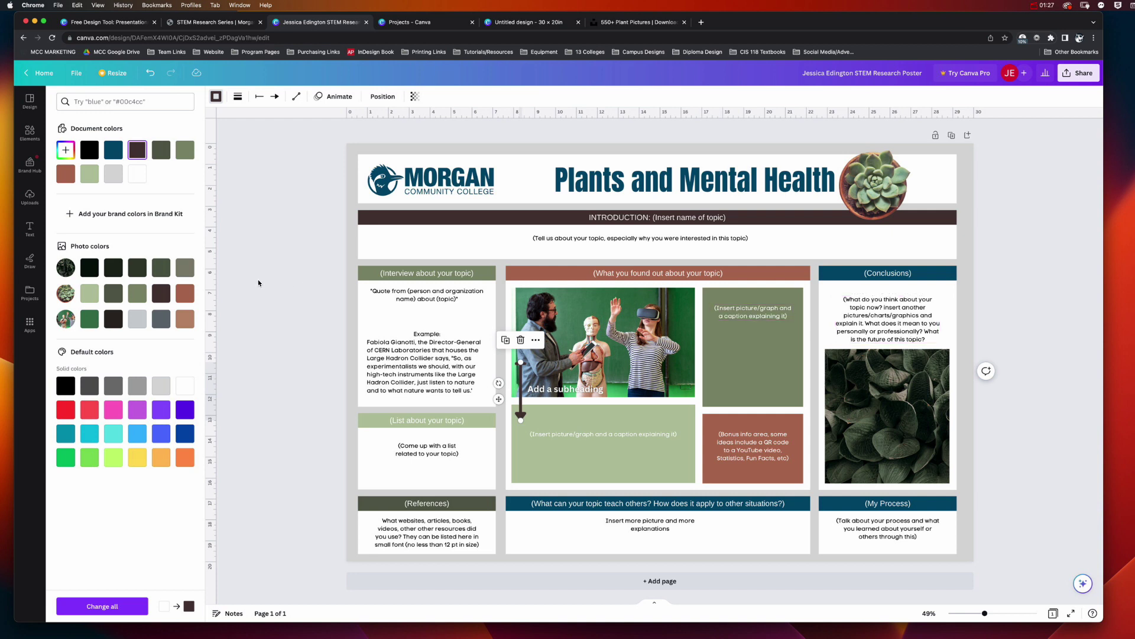
- Place a cloud-and-grass frame, shrink it to half size and move it top-left
left_click(29, 133)
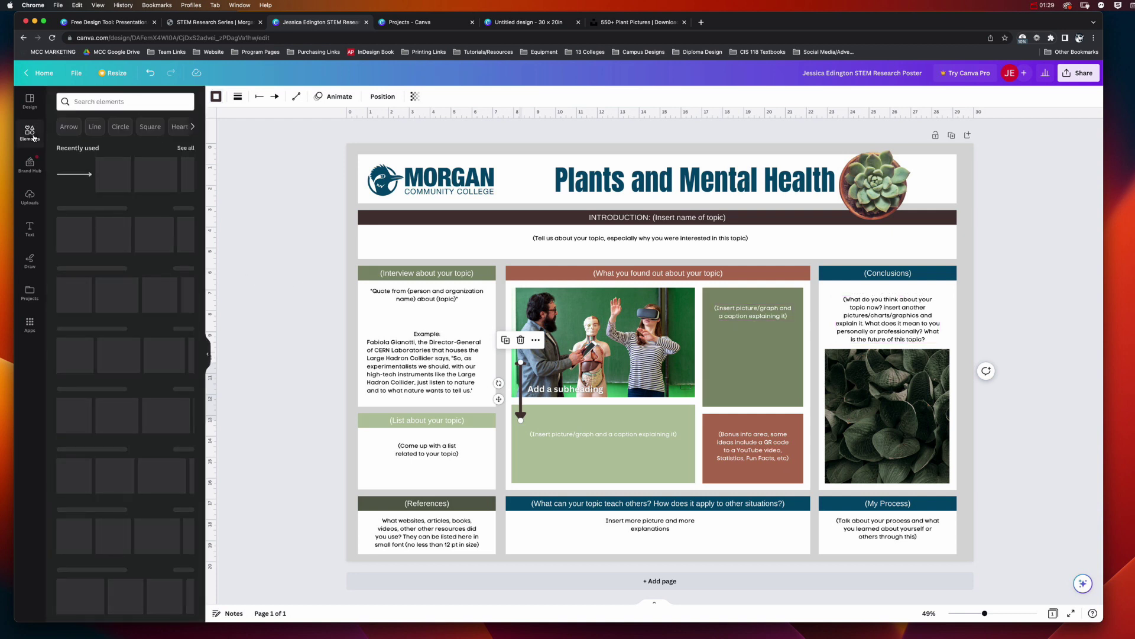
scroll(114, 237, "down", 2)
scroll(113, 237, "down", 4)
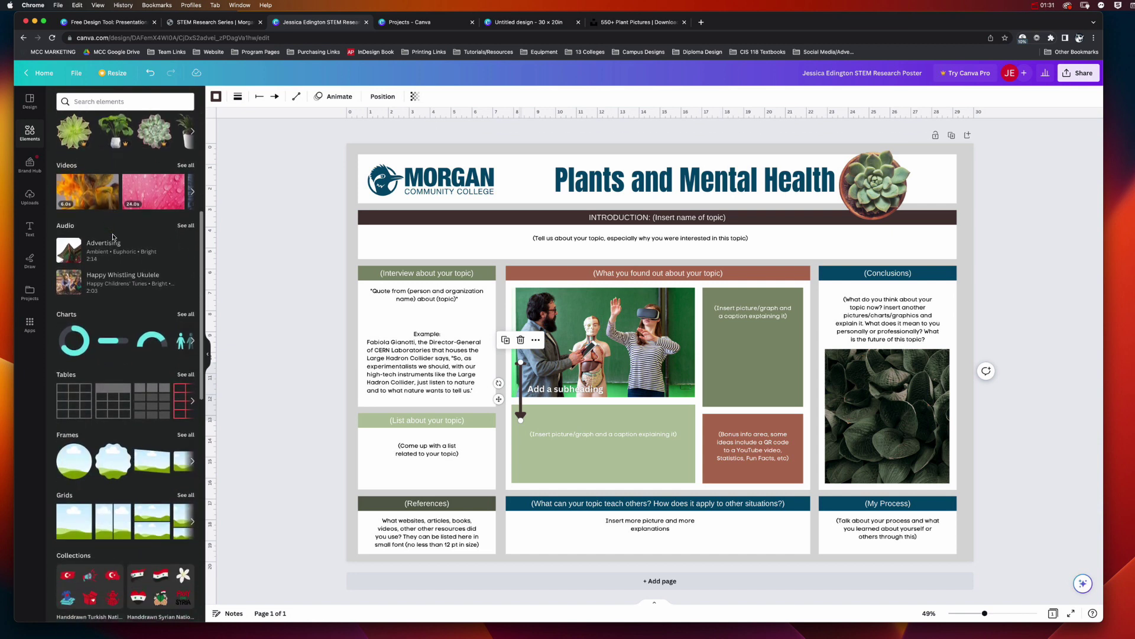
scroll(90, 353, "down", 2)
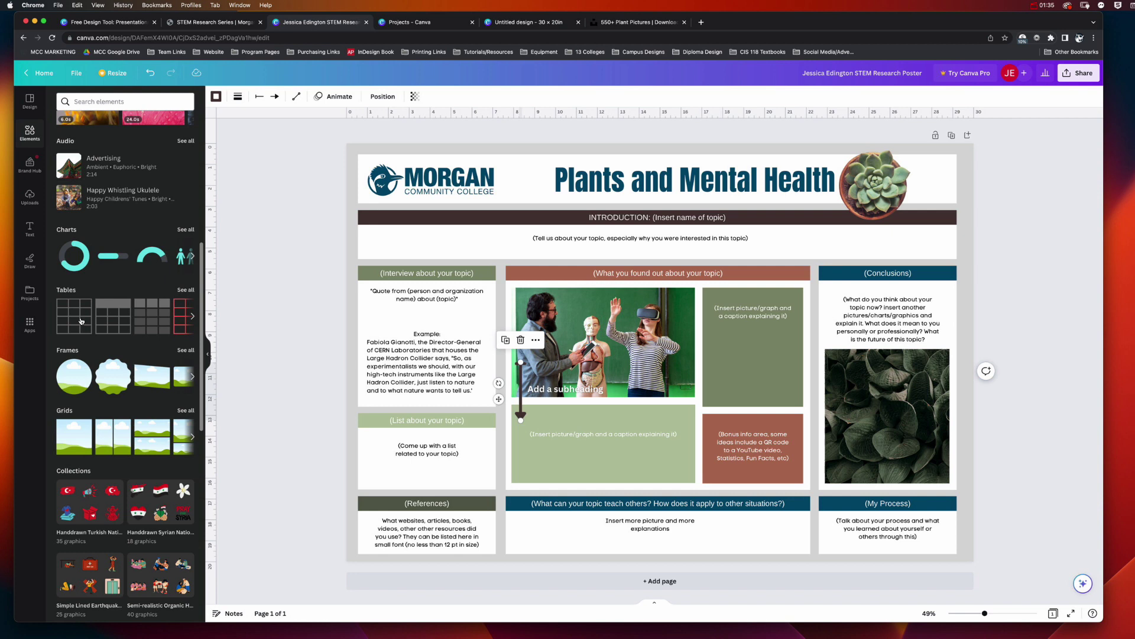
scroll(81, 321, "down", 1)
left_click(186, 322)
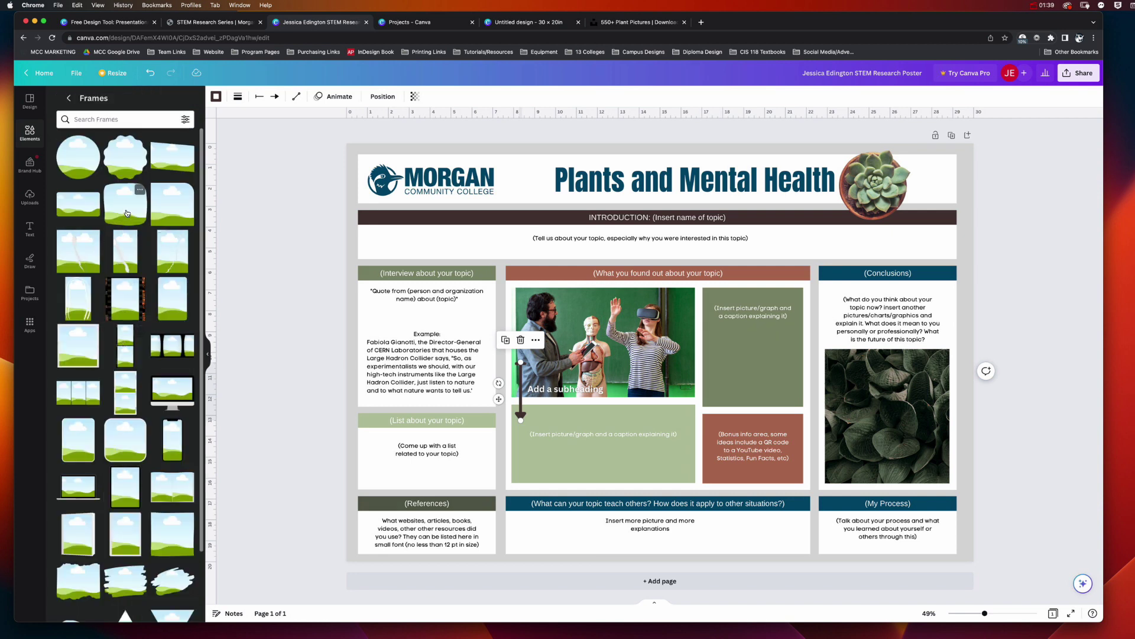
left_click_drag(126, 213, 494, 331)
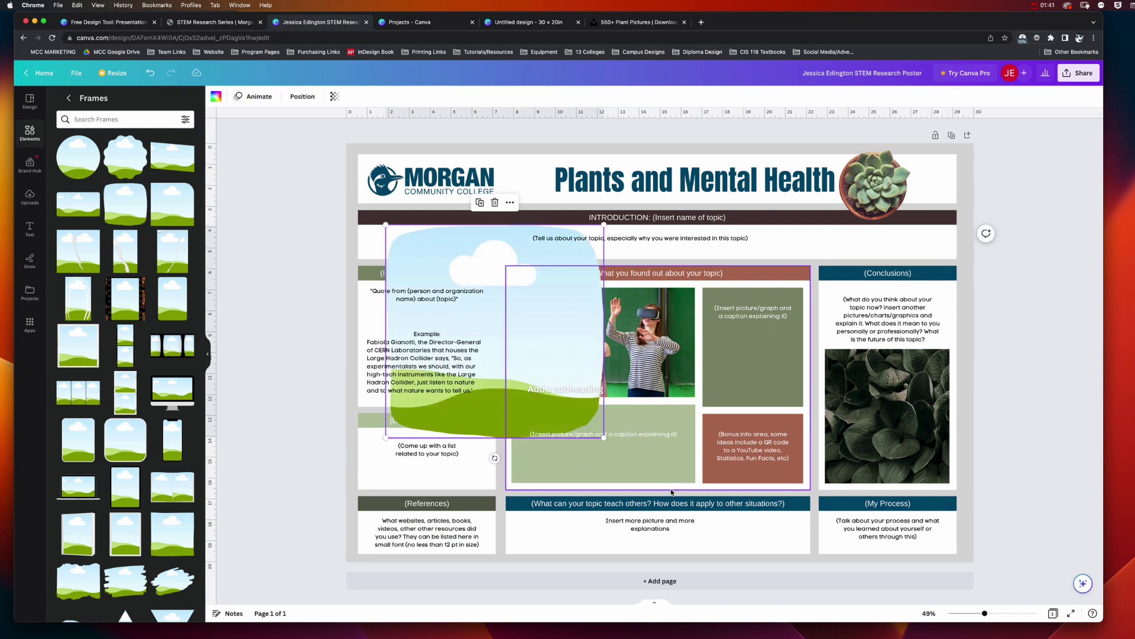
left_click_drag(603, 438, 487, 325)
left_click_drag(438, 278, 421, 245)
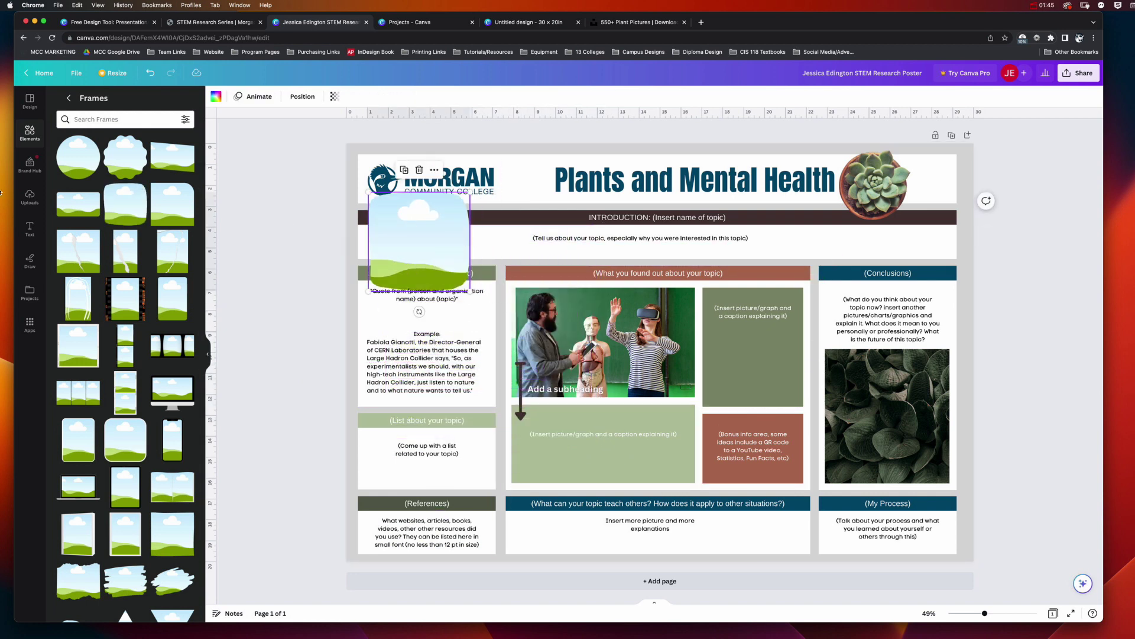
- Fill the frame with the football photo, then remove the photo and empty the frame
left_click(29, 197)
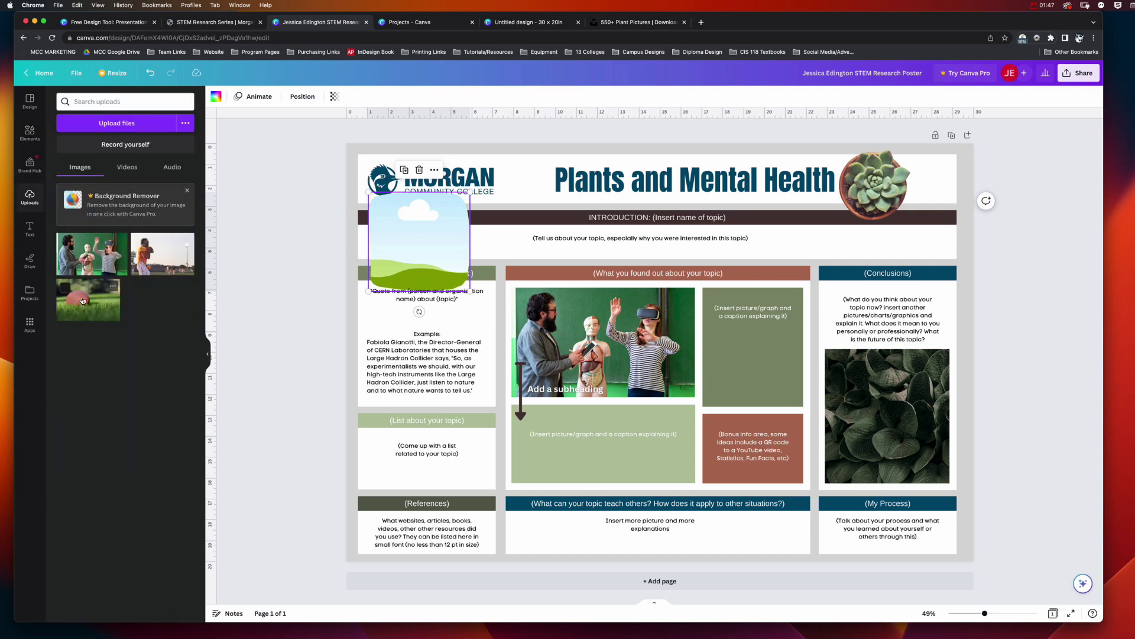
left_click_drag(83, 300, 419, 245)
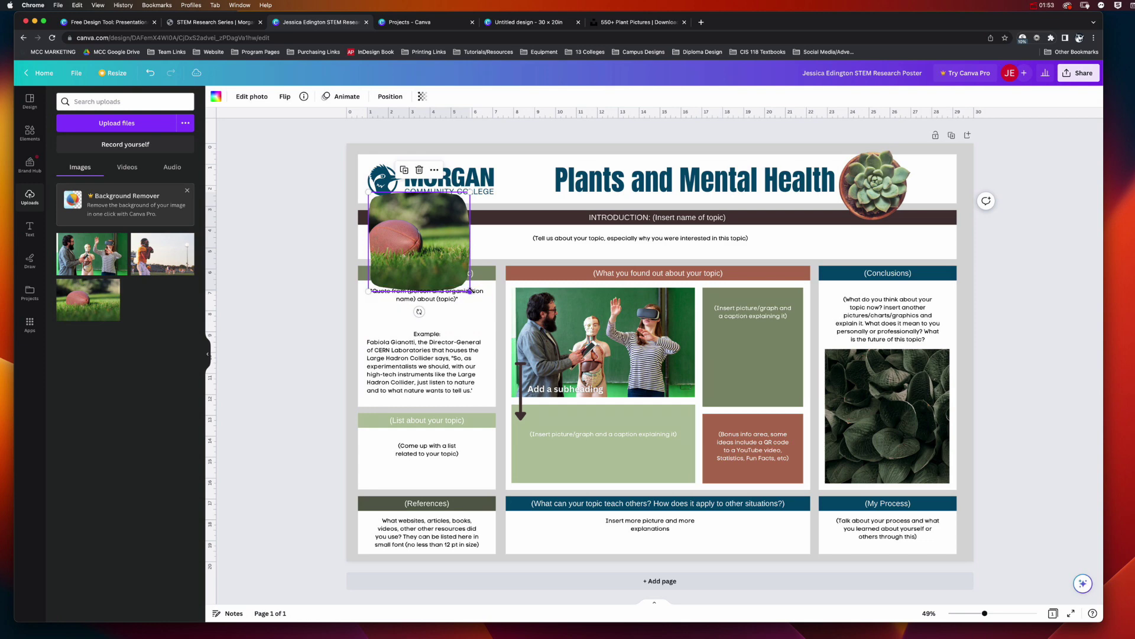
left_click_drag(470, 289, 504, 323)
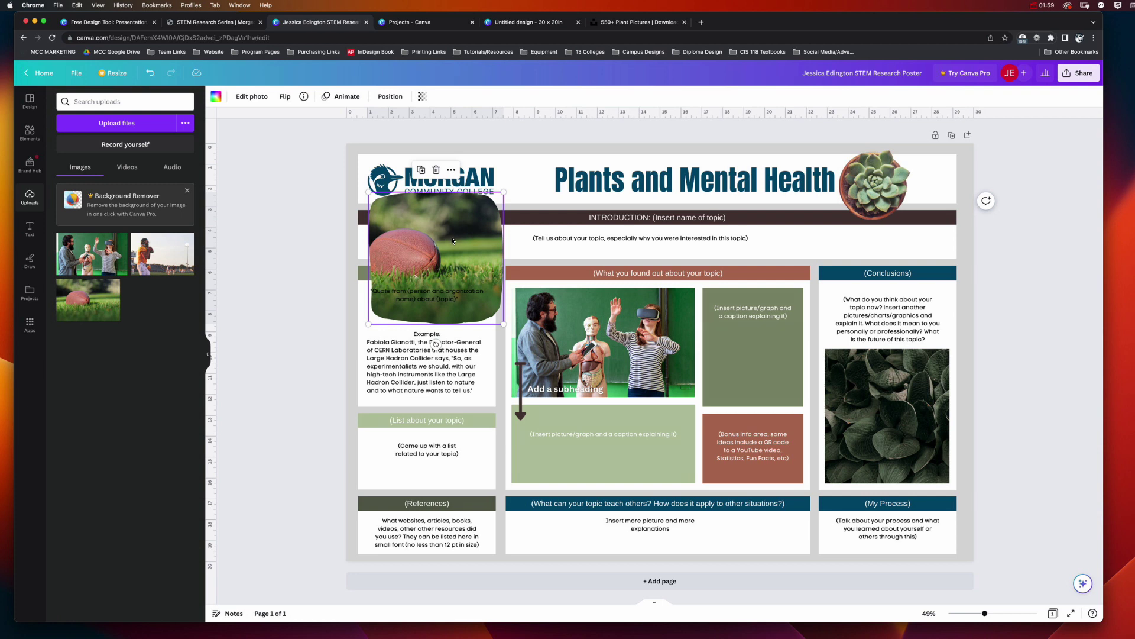
key("Delete")
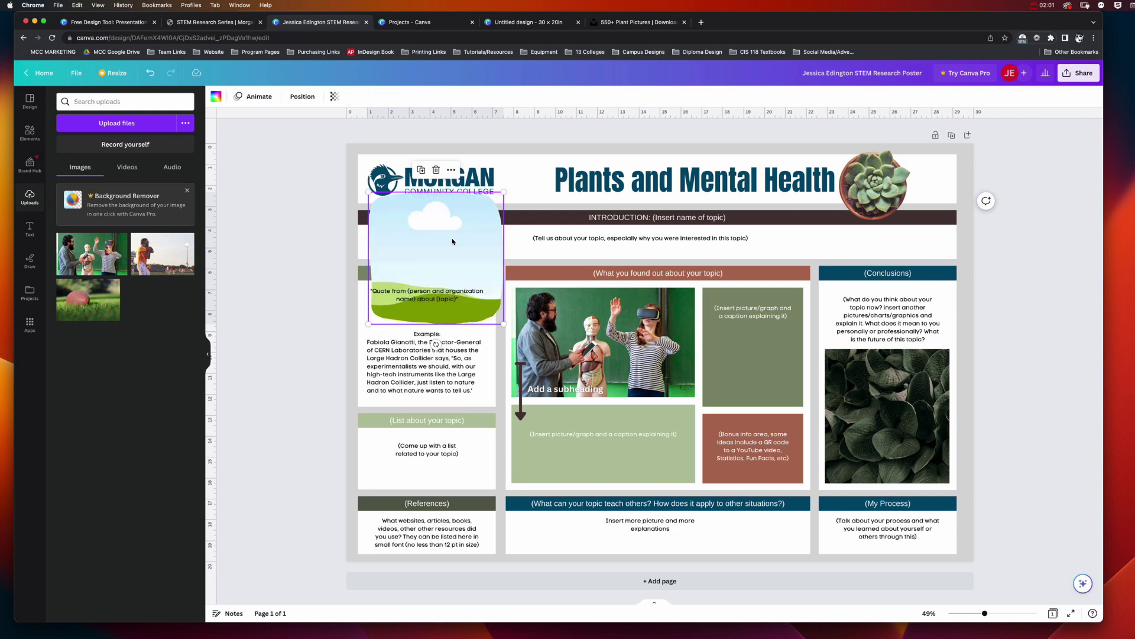
right_click(451, 239)
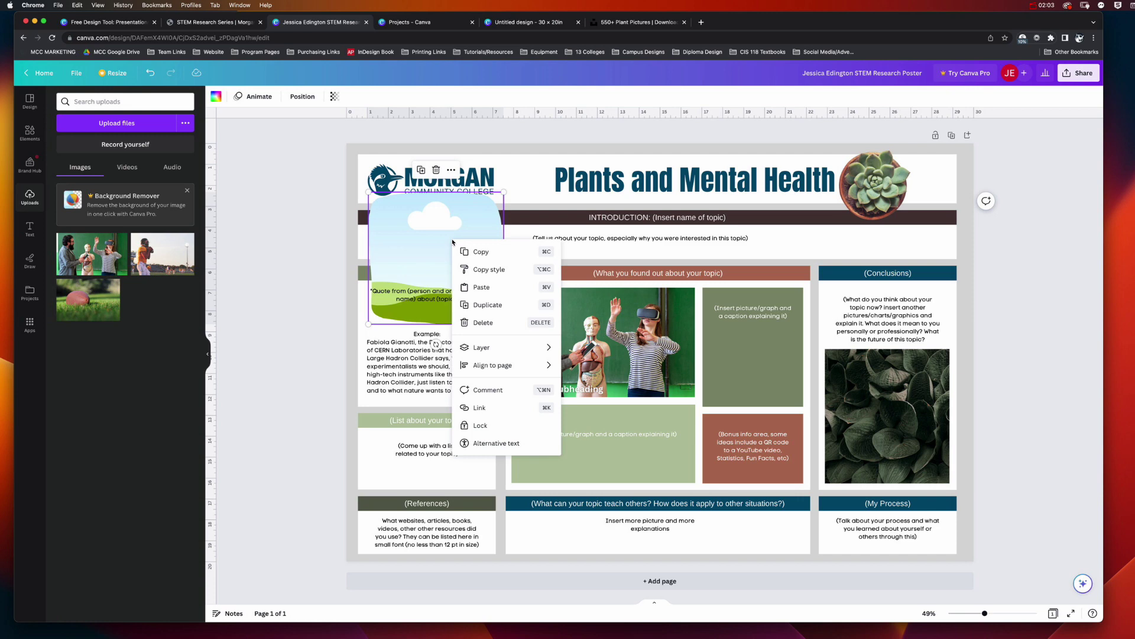
left_click(434, 236)
- Delete the empty frame and add a Radial progress chart from the Charts collection
key("Delete")
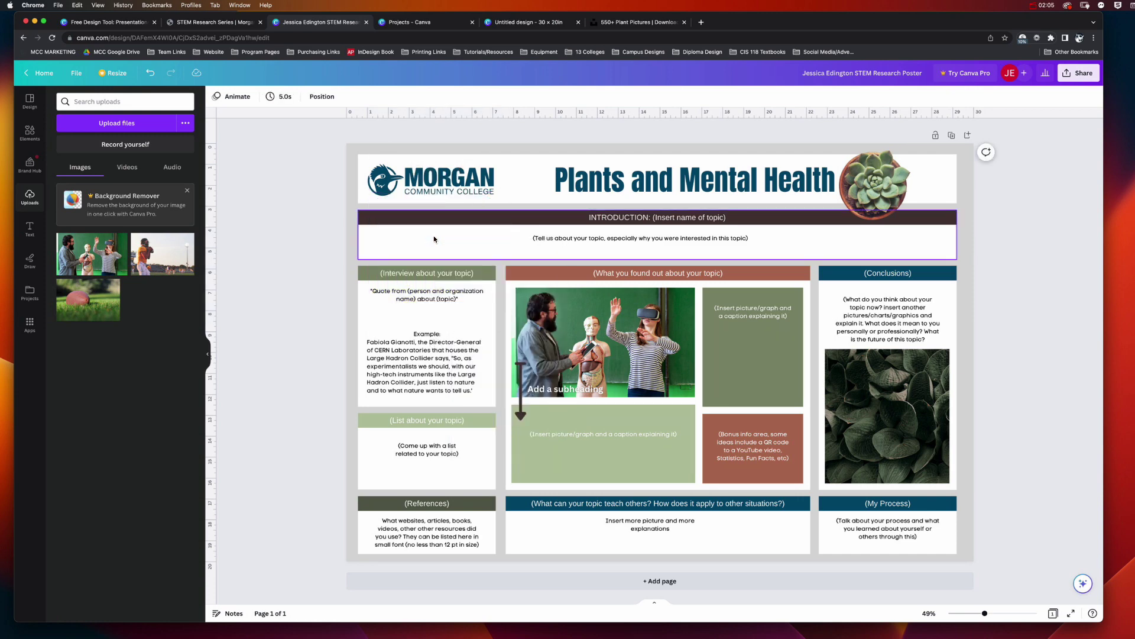
left_click(29, 133)
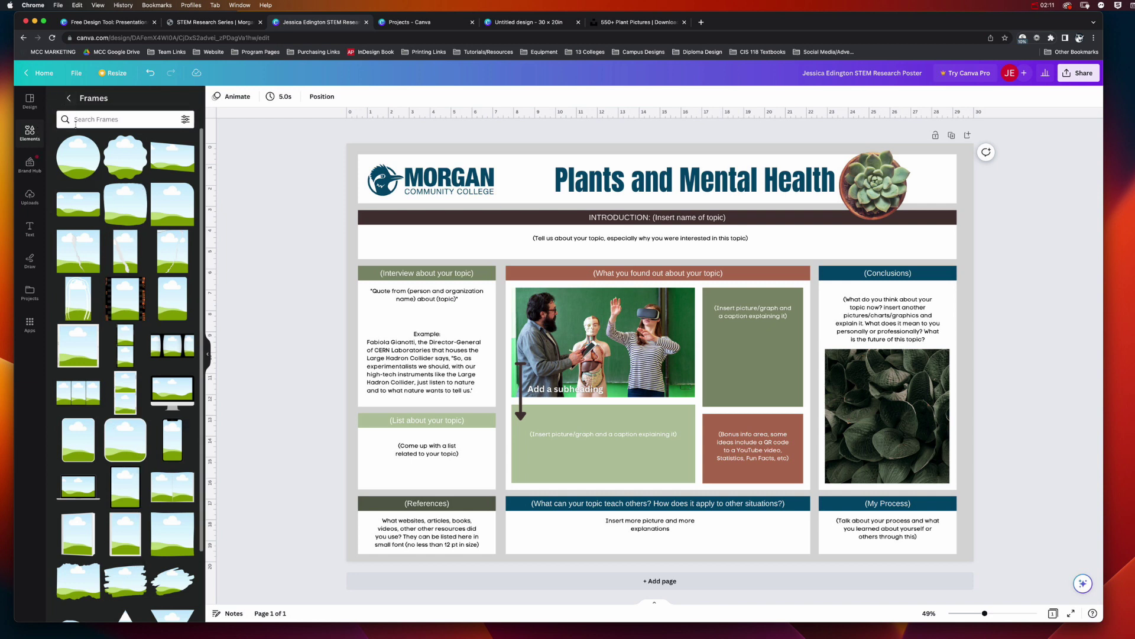
left_click(68, 100)
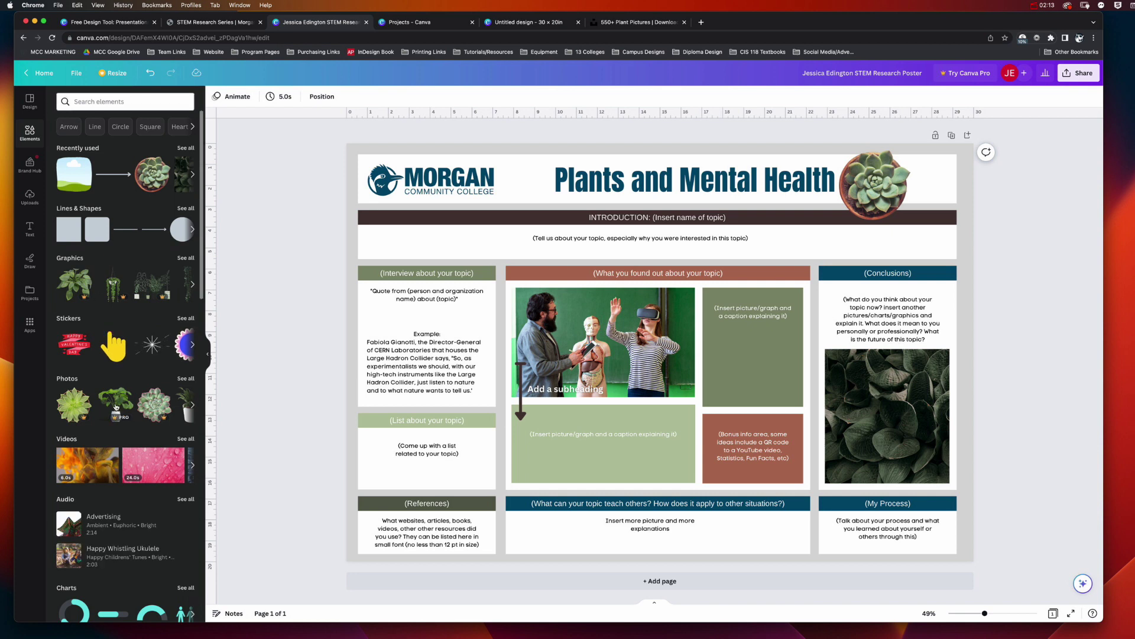
scroll(119, 408, "down", 2)
left_click(185, 466)
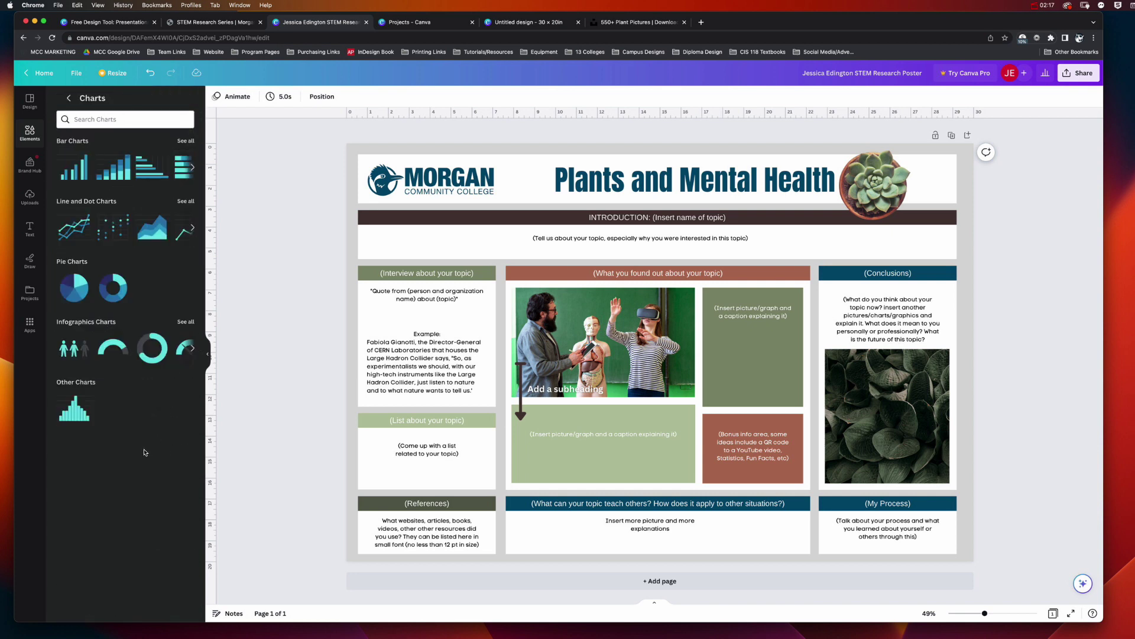
left_click(112, 350)
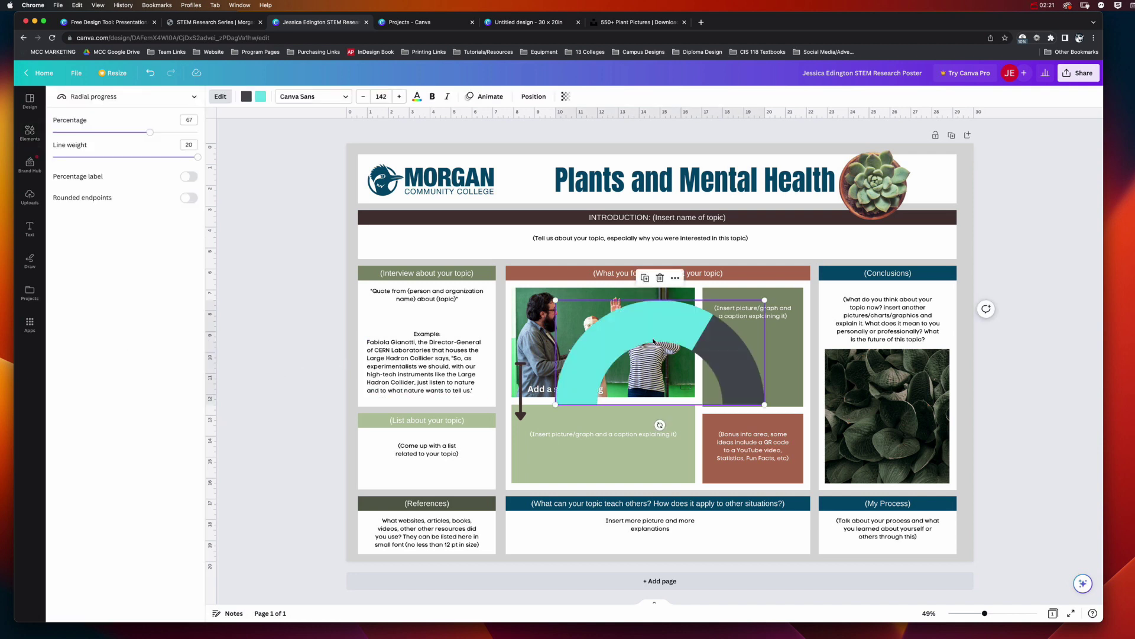
- Move the radial chart into the light-green caption box and shrink it to about 4.8 × 2.4
left_click_drag(653, 337, 609, 402)
left_click_drag(720, 470, 582, 448)
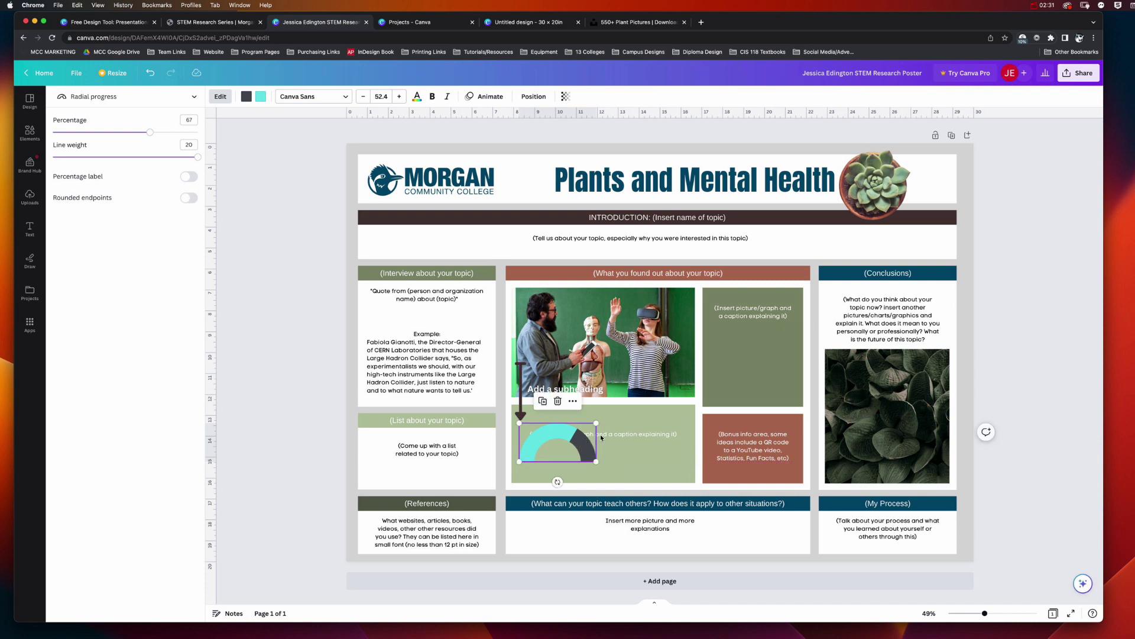
key("Escape")
key("Escape")
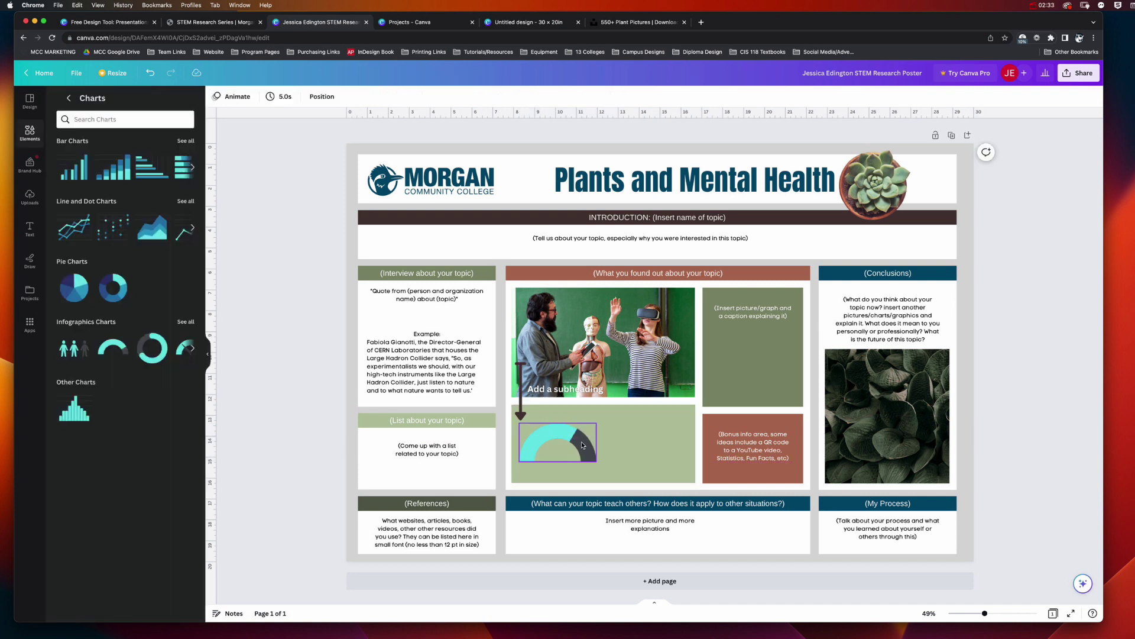
left_click(580, 441)
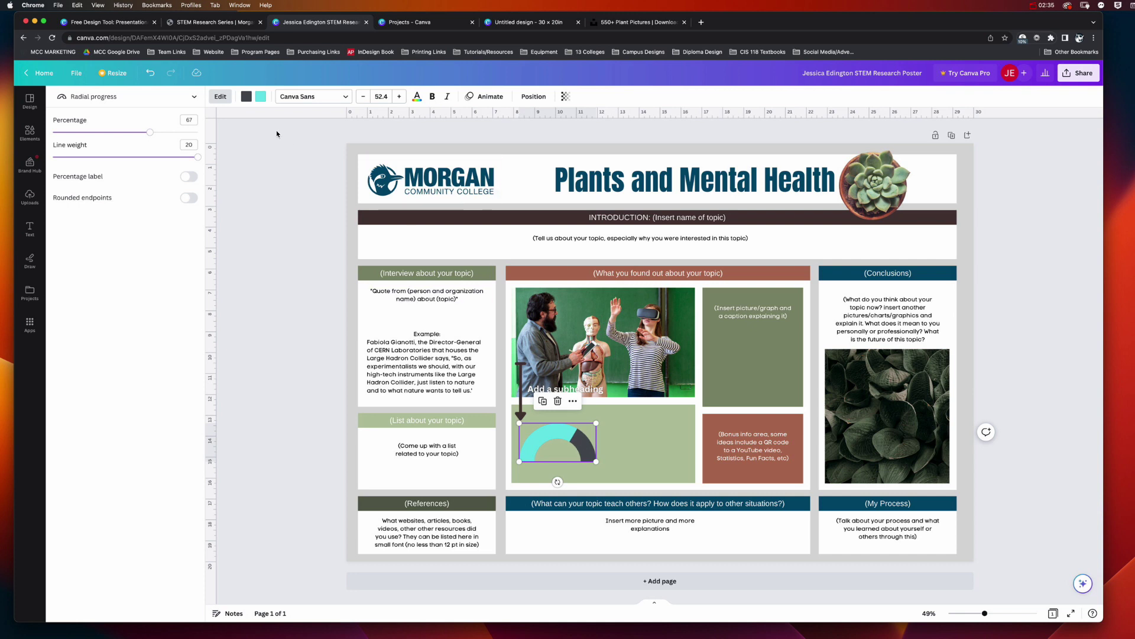
- Colour the chart's track dark brown and its progress arc a bright green
left_click(246, 96)
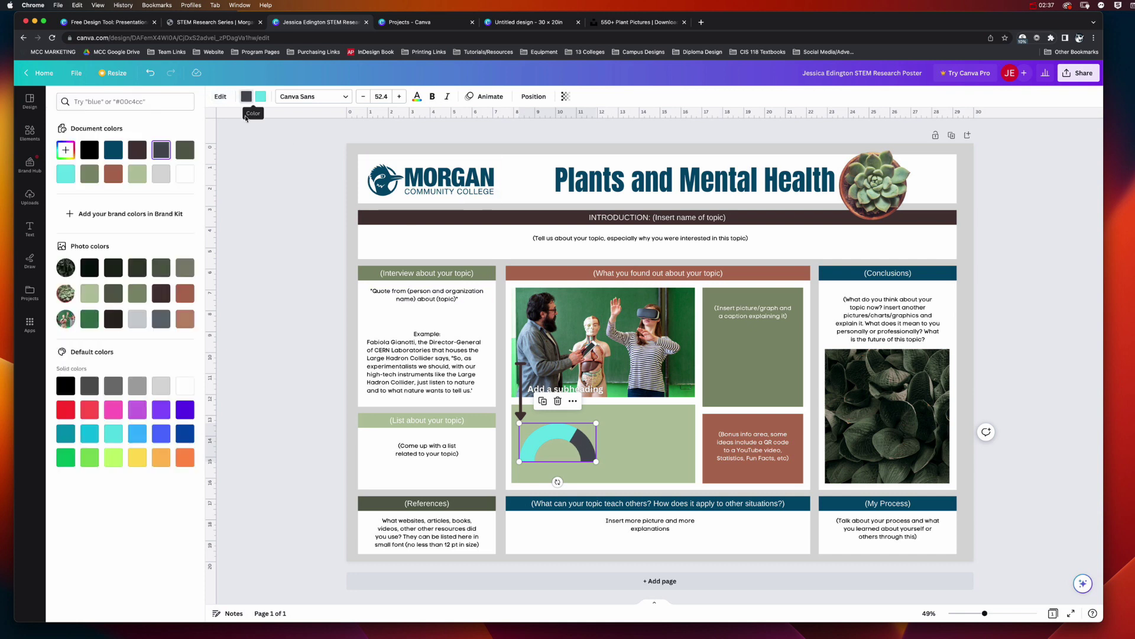
left_click(137, 149)
left_click(261, 99)
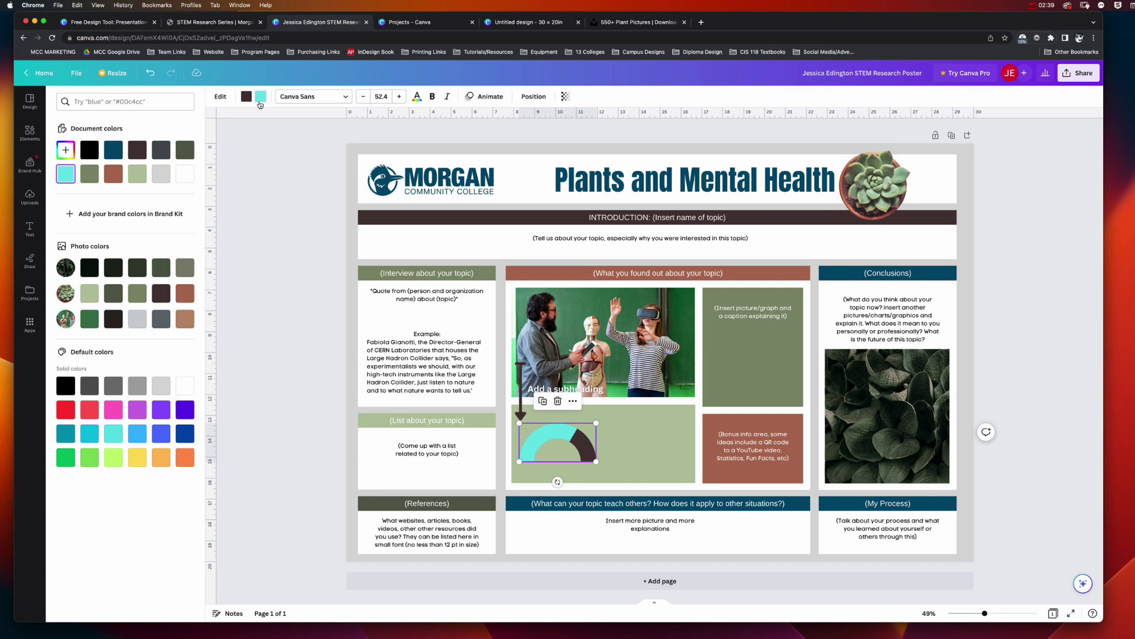
left_click(138, 175)
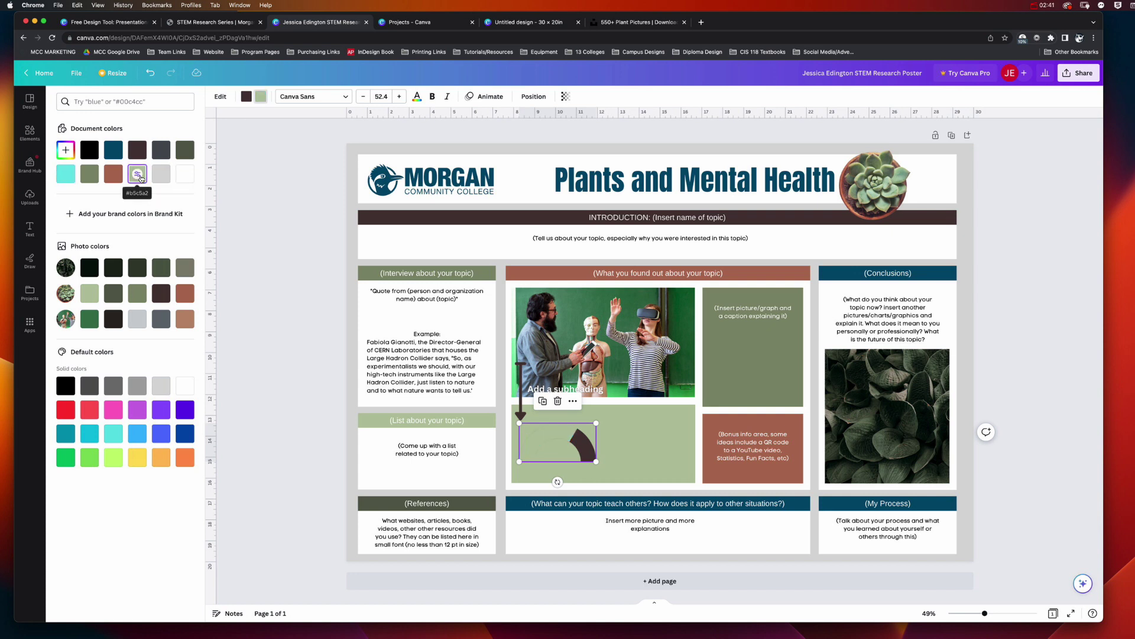
left_click(158, 269)
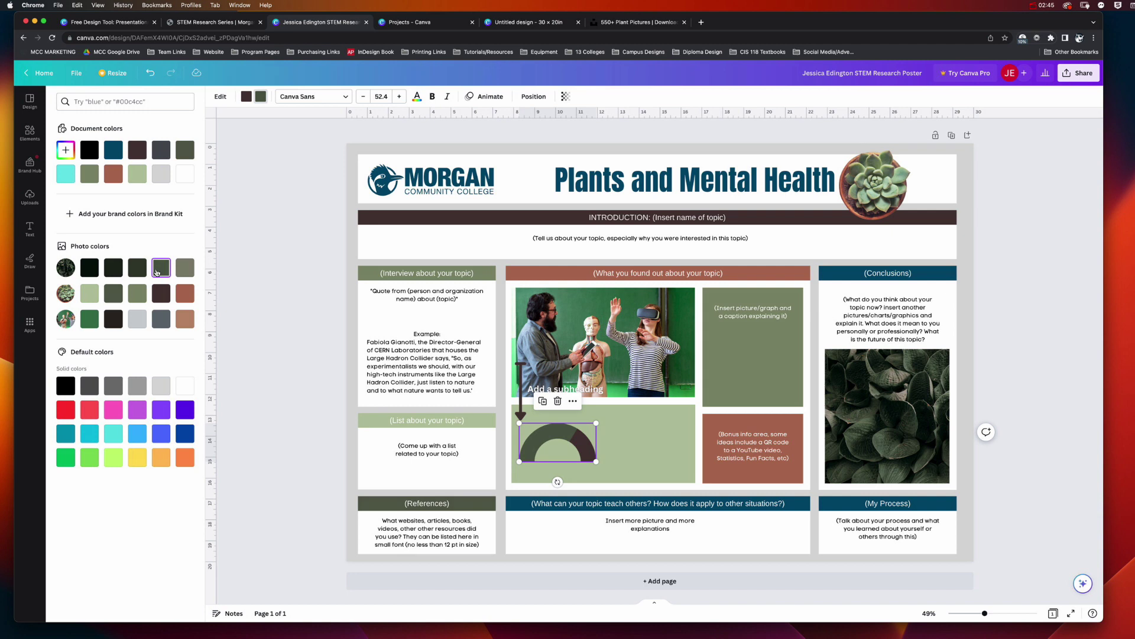
left_click(89, 320)
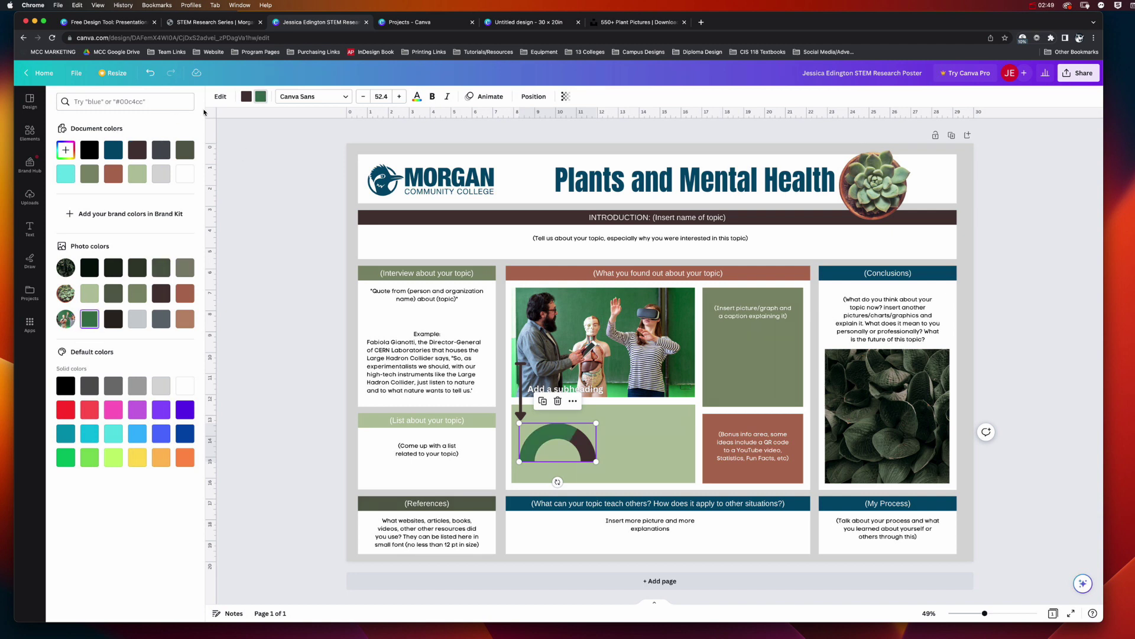
left_click(220, 96)
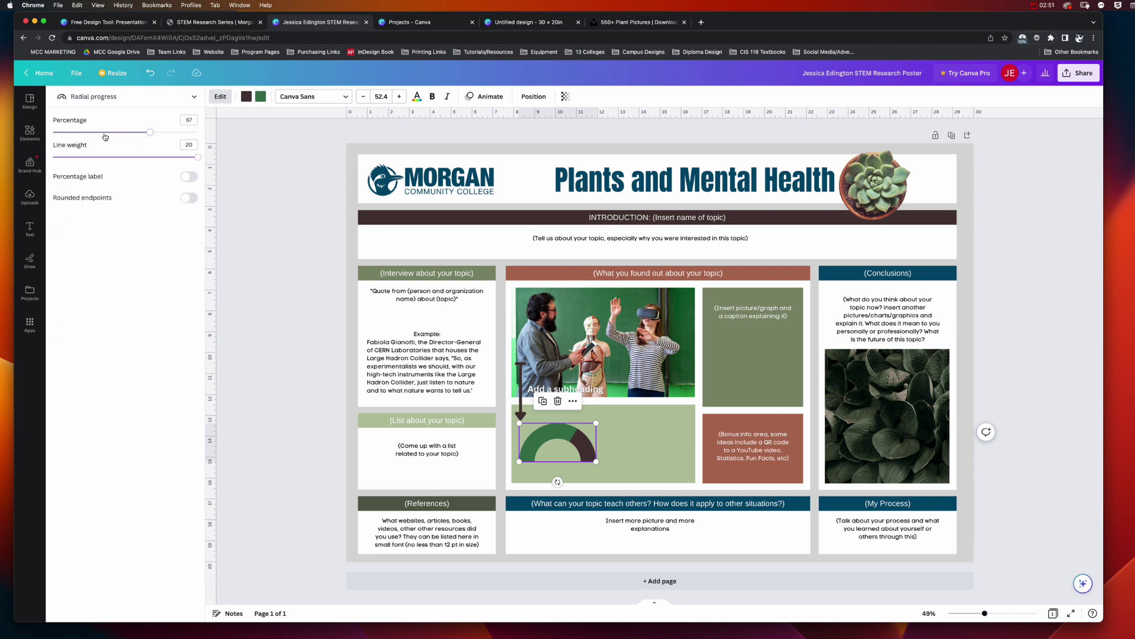
- Set the chart to 40% with a percentage label, line weight 15 and rounded endpoints
left_click_drag(150, 132, 111, 136)
left_click(189, 176)
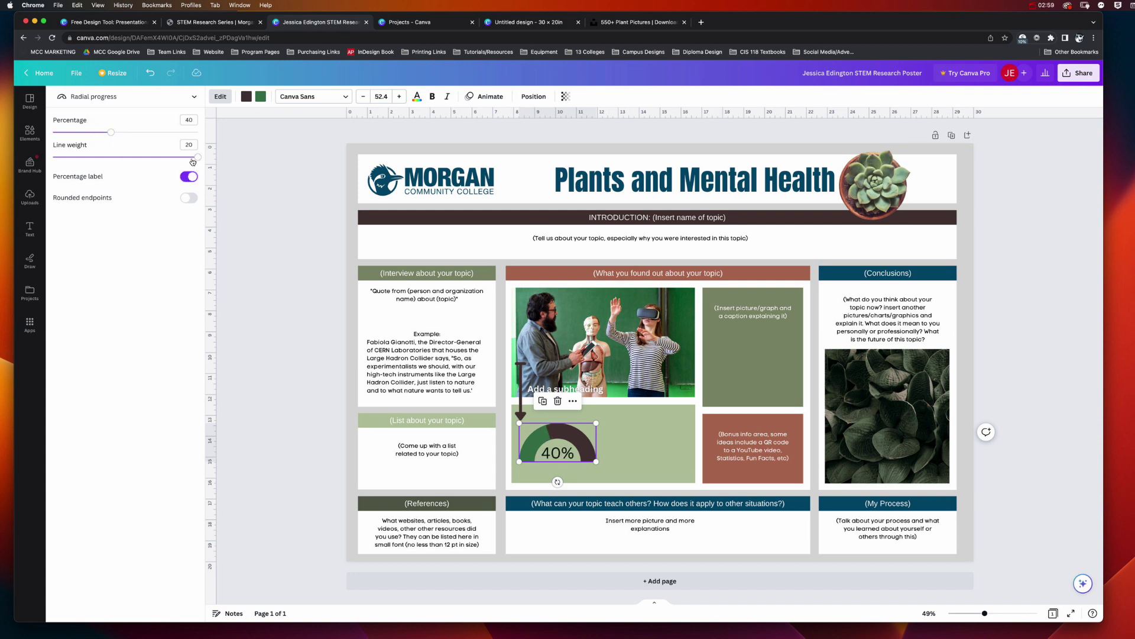
left_click_drag(198, 158, 157, 162)
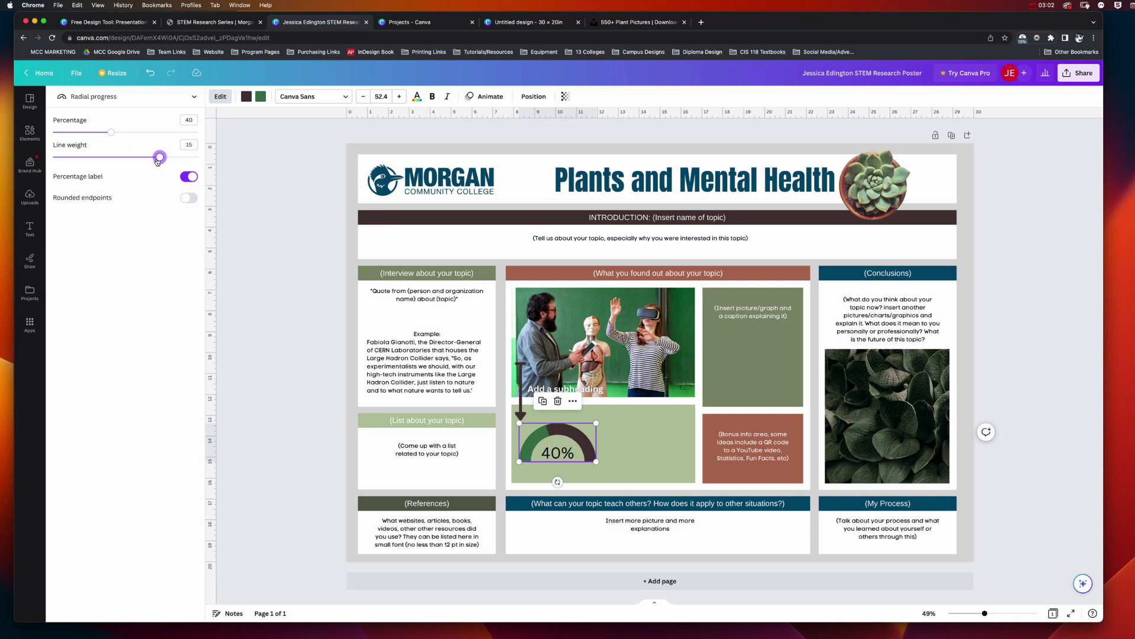
left_click(189, 200)
left_click(619, 446)
left_click(740, 438)
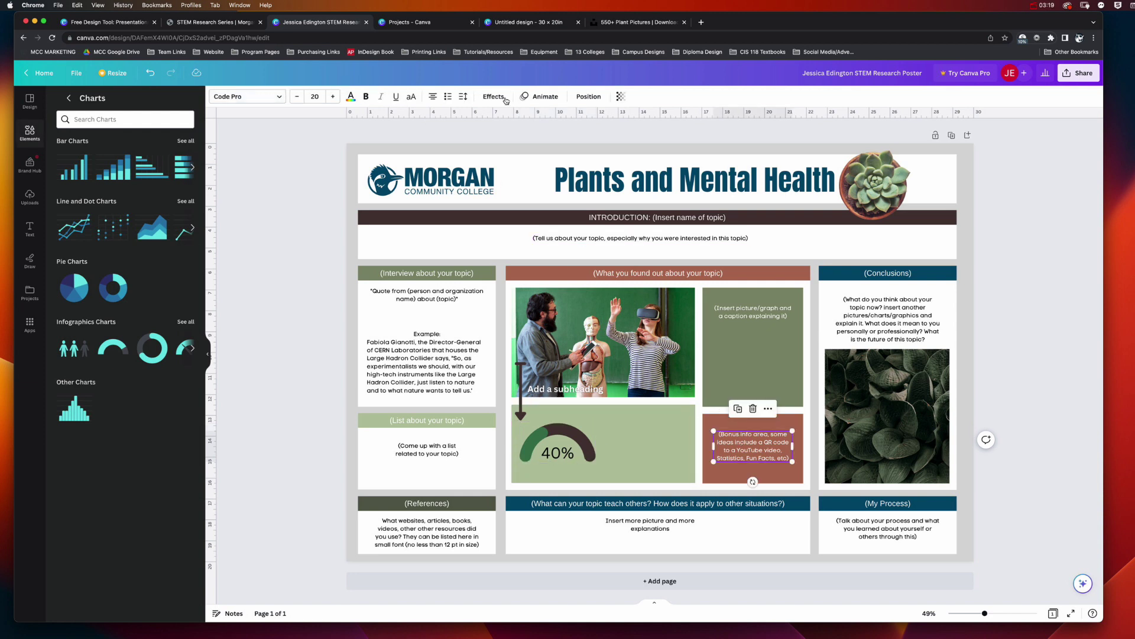
left_click(563, 441)
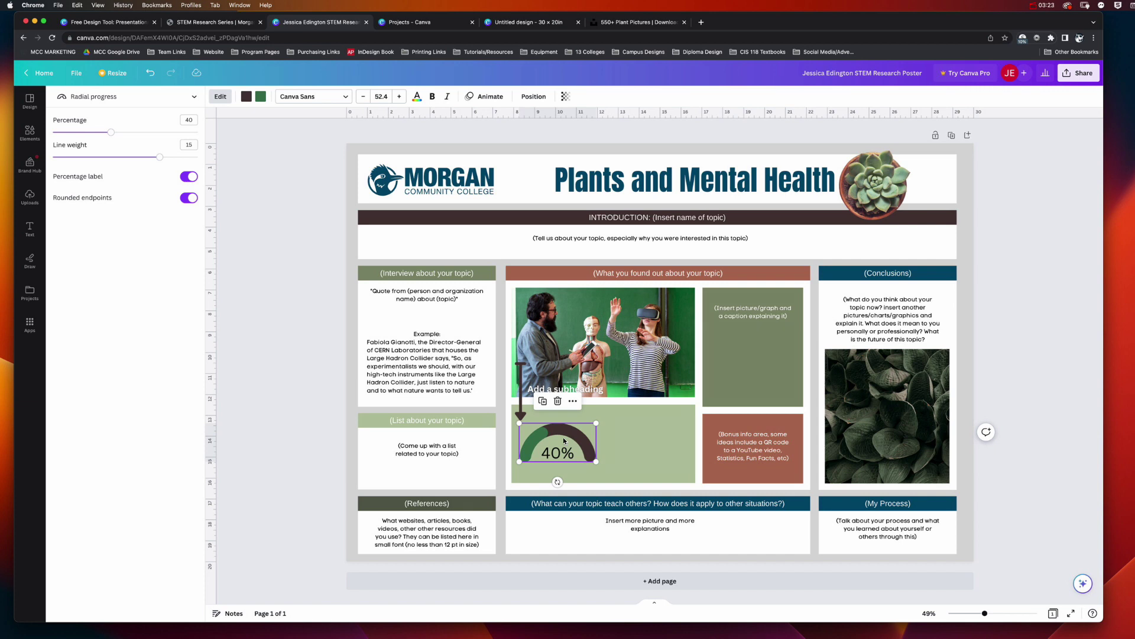
left_click(172, 99)
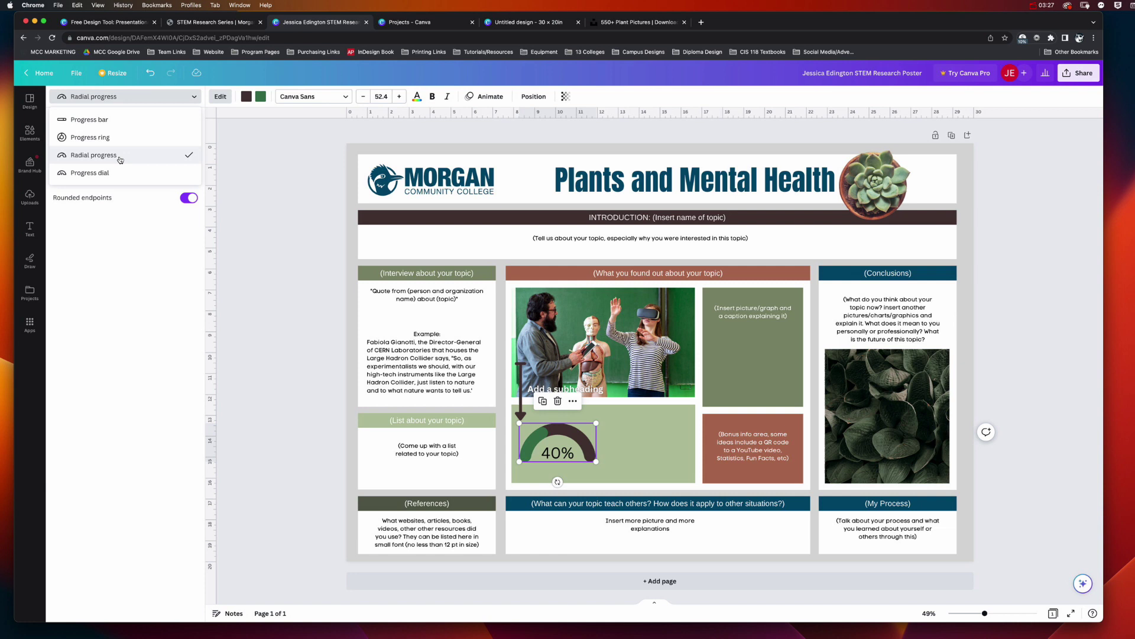
- Try the Progress ring style, then settle on Progress dial
left_click(94, 138)
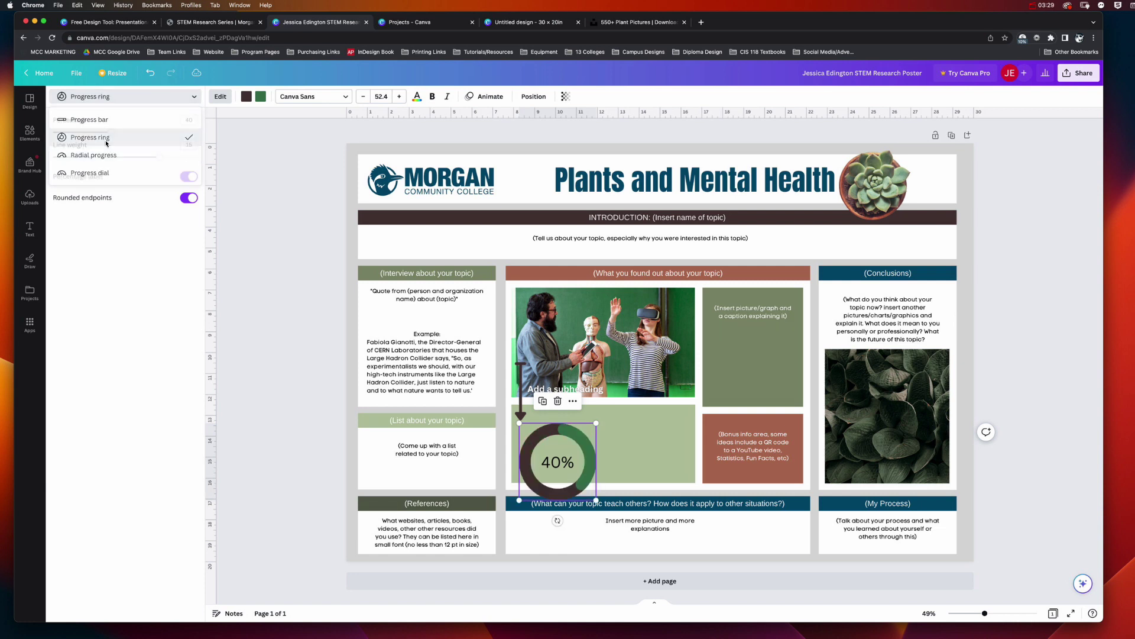
left_click(105, 98)
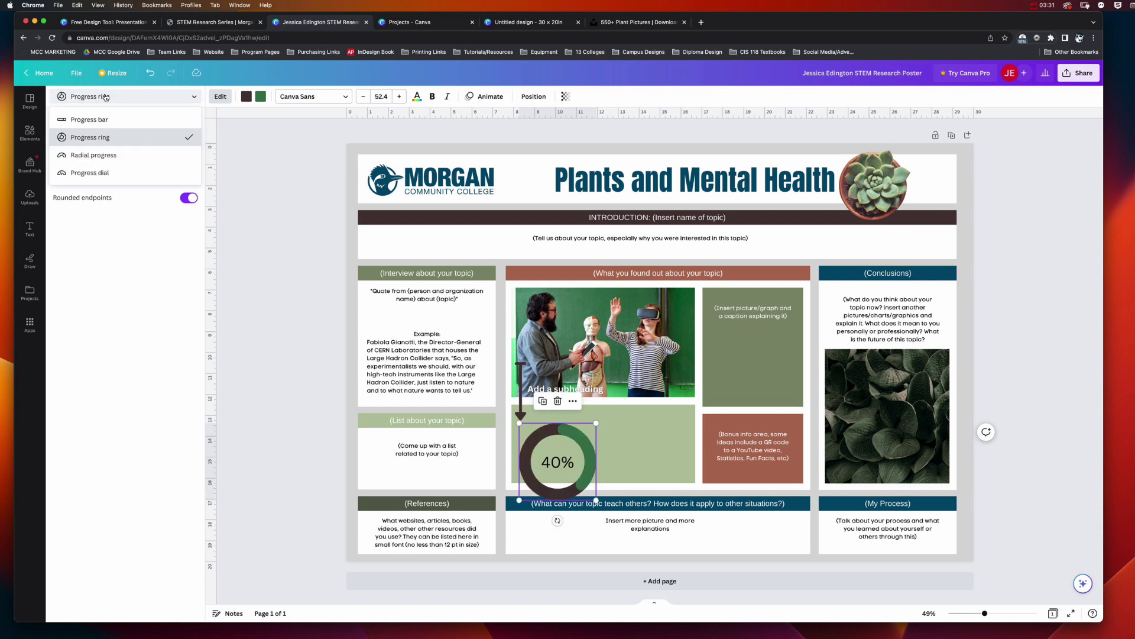
left_click(105, 172)
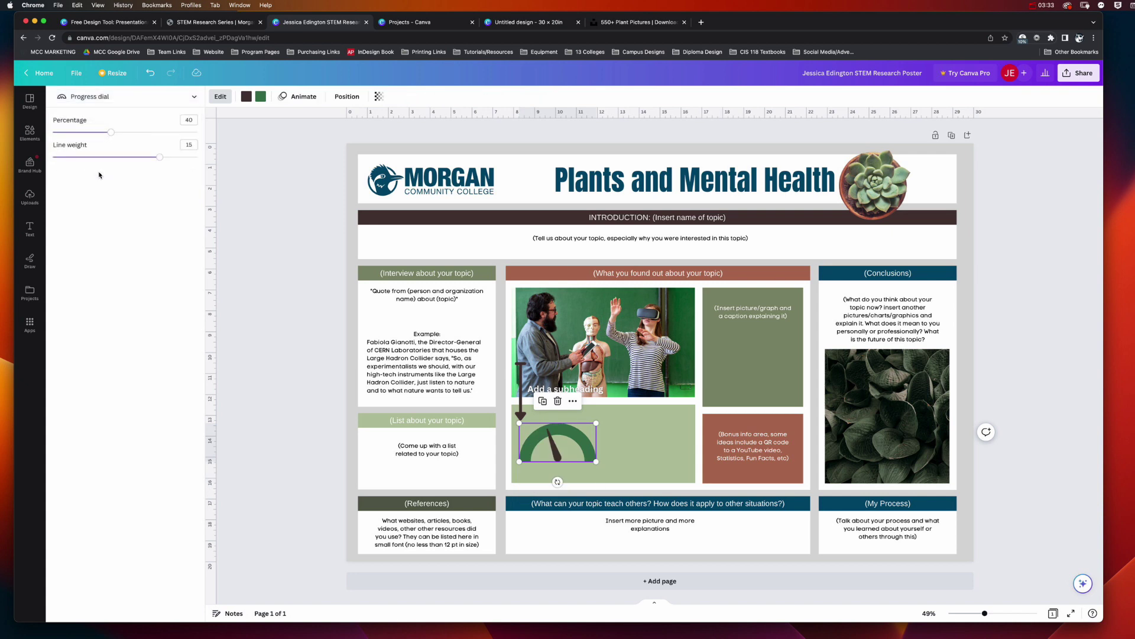